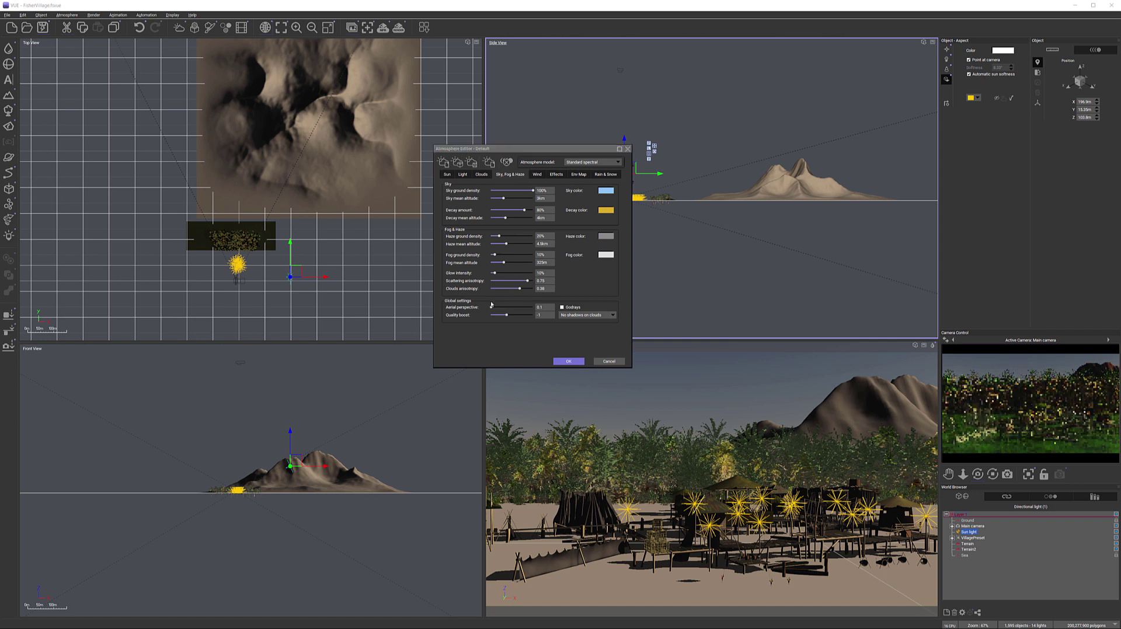
Step: Raise the atmosphere's aerial perspective to about 7.14 and refresh the camera preview
{"action": "left_click_drag", "start_coordinate": [491, 307], "coordinate": [519, 307]}
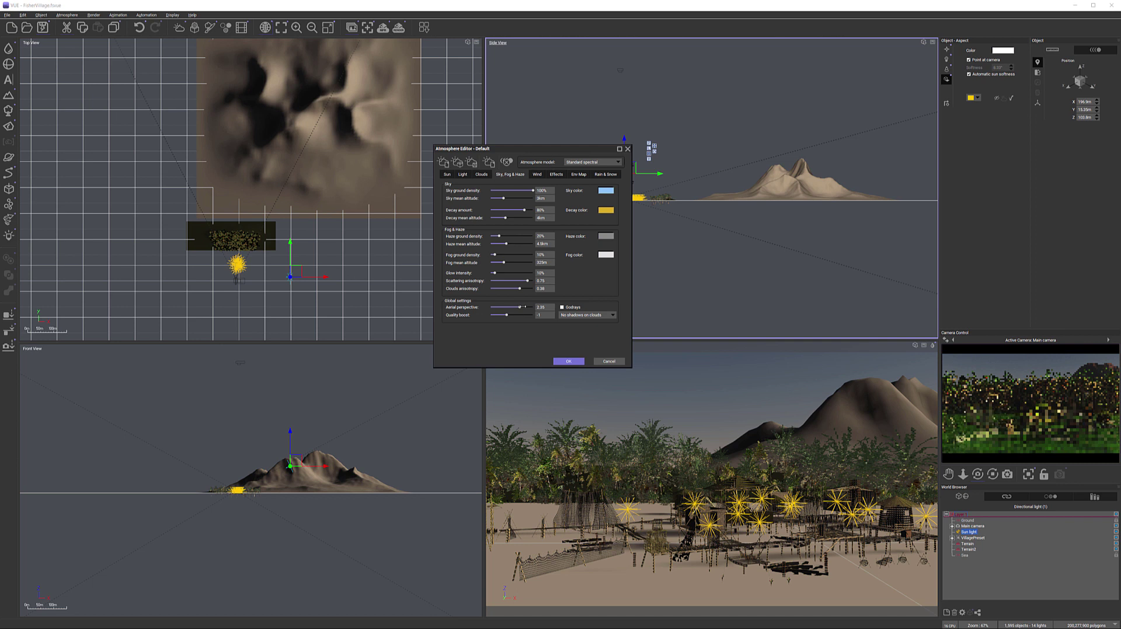
{"action": "left_click_drag", "start_coordinate": [525, 307], "coordinate": [535, 306]}
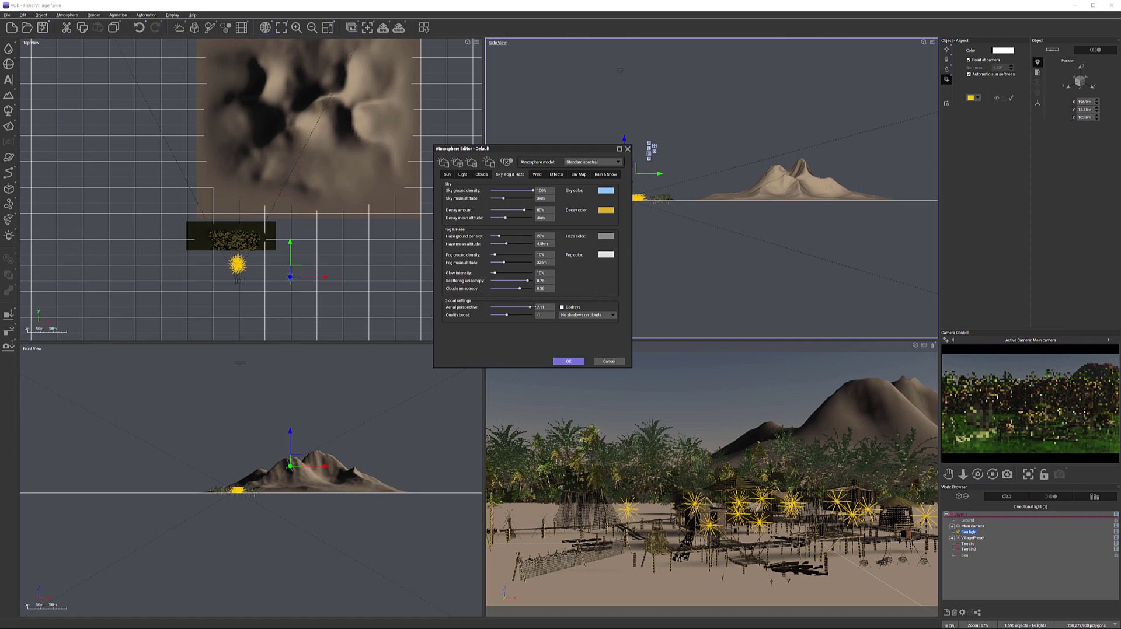
{"action": "right_click", "coordinate": [1018, 391]}
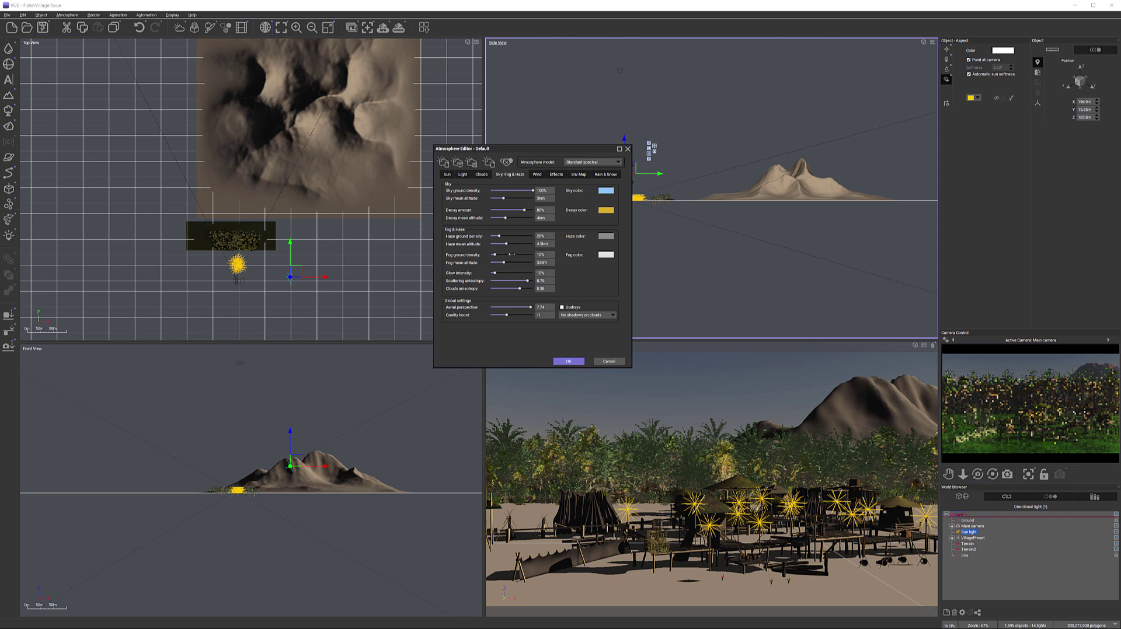
Step: Set fog ground density to about 46%, scattering anisotropy to 0.9 and glow intensity to about 22%, refreshing the camera preview
{"action": "left_click_drag", "start_coordinate": [494, 255], "coordinate": [517, 255]}
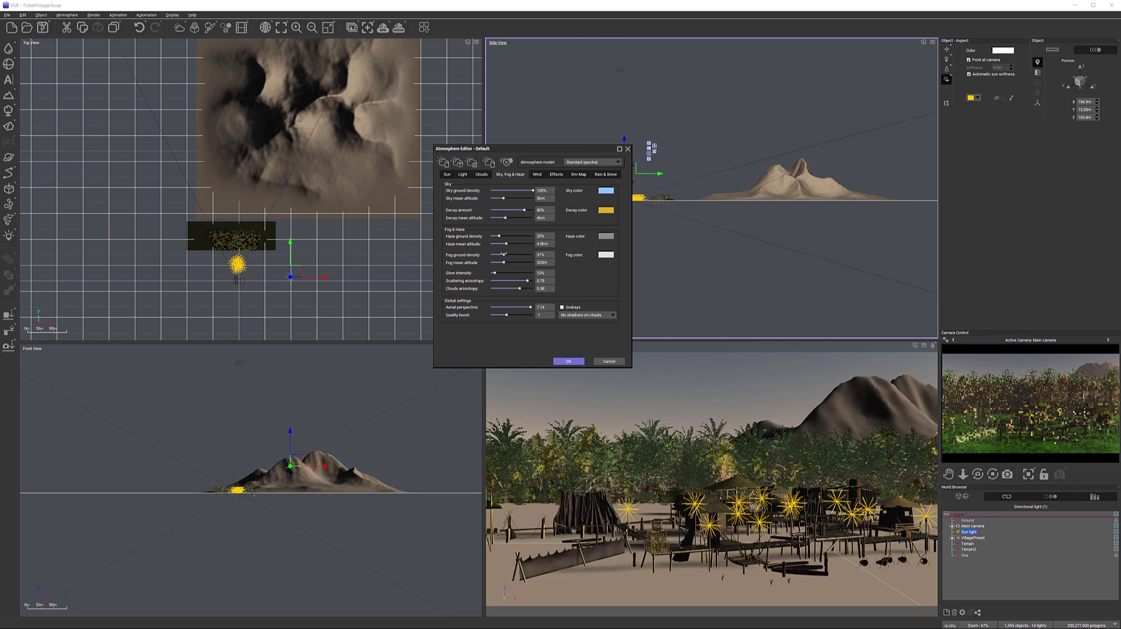
{"action": "left_click_drag", "start_coordinate": [504, 255], "coordinate": [509, 255]}
{"action": "left_click_drag", "start_coordinate": [528, 279], "coordinate": [530, 280]}
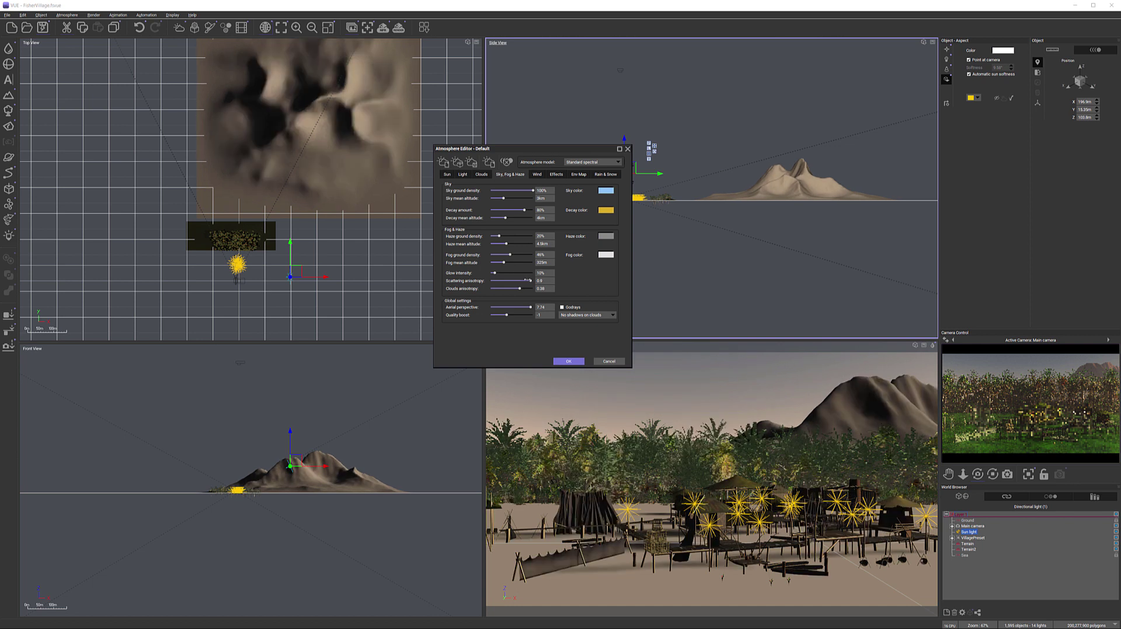
{"action": "left_click_drag", "start_coordinate": [494, 273], "coordinate": [500, 273]}
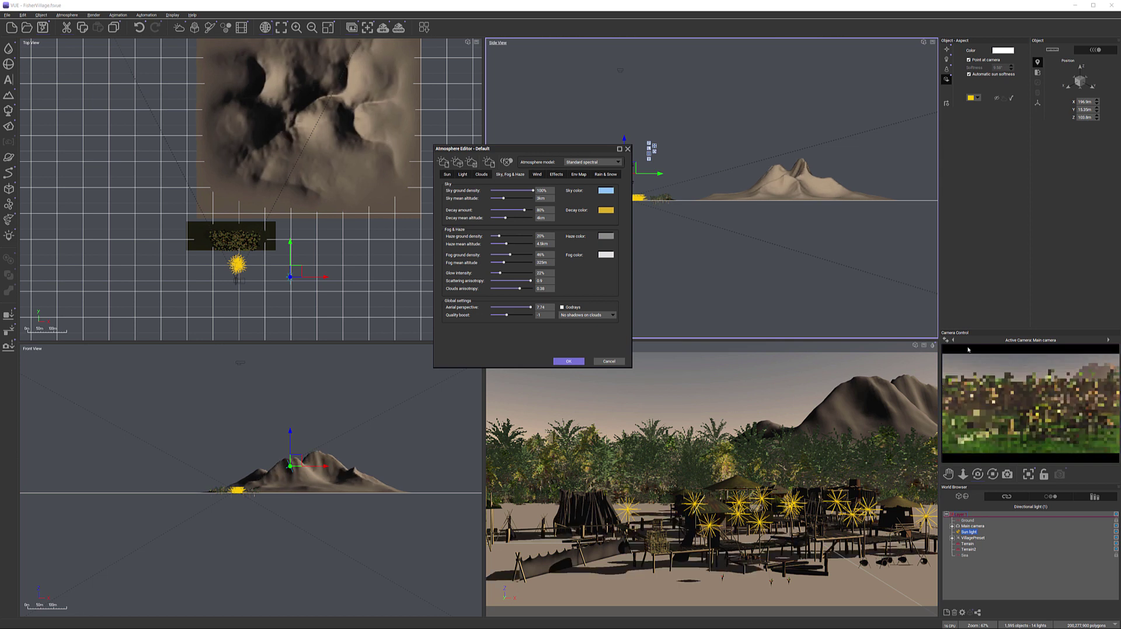
{"action": "right_click", "coordinate": [1087, 377]}
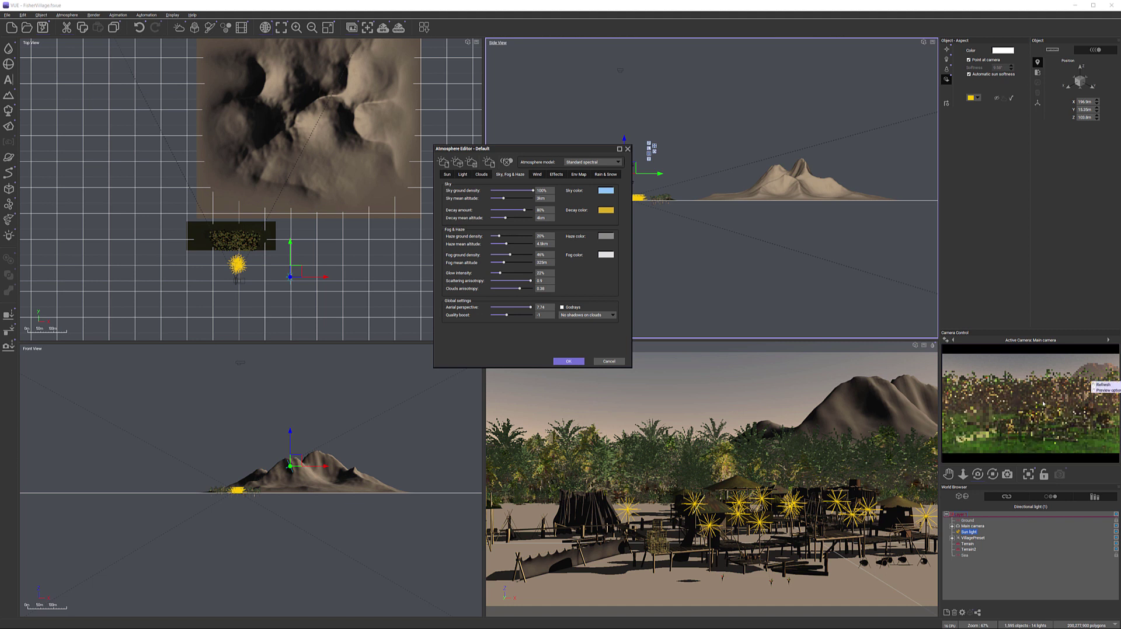
{"action": "left_click", "coordinate": [1099, 384]}
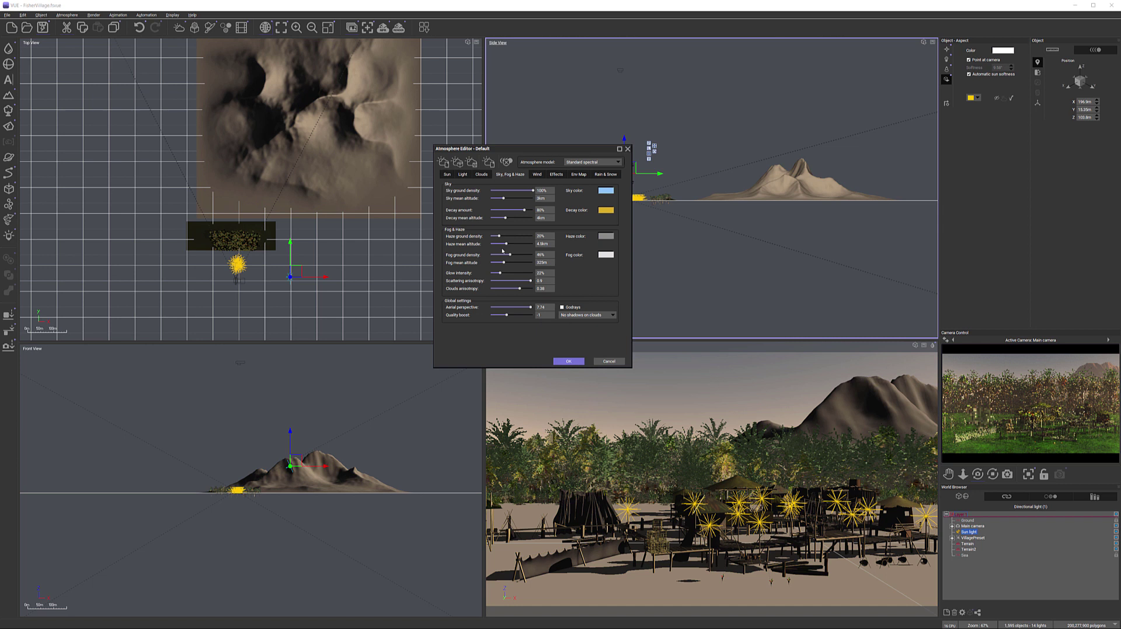
Step: Add a Small Cumulus cloud layer with 100% opacity and about 1% density, and refresh the camera preview
{"action": "left_click", "coordinate": [481, 174]}
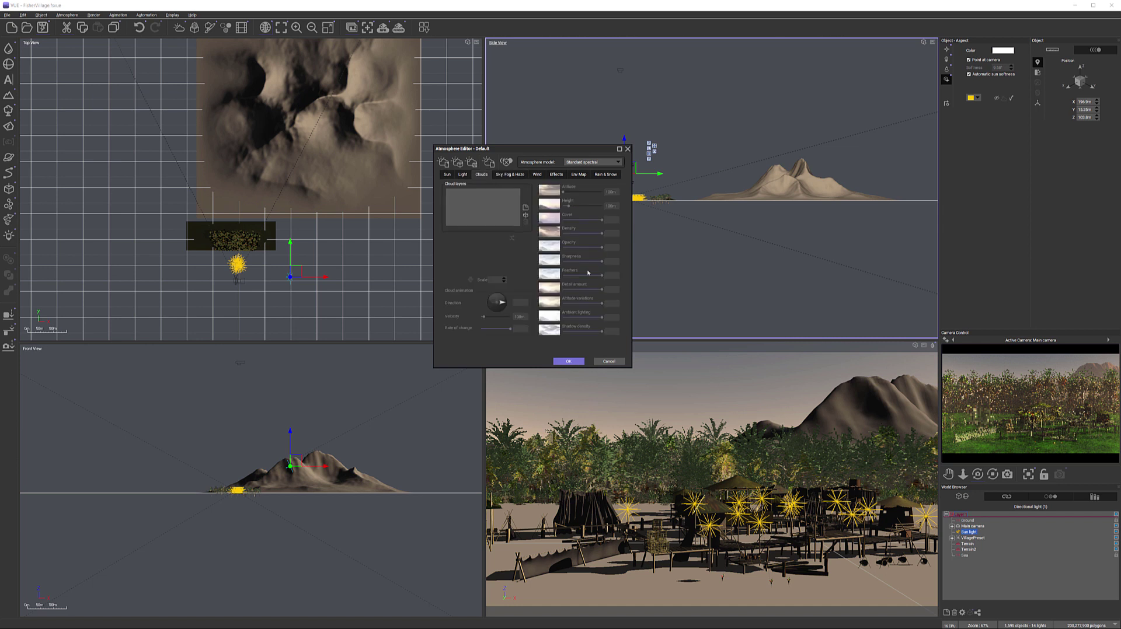
{"action": "left_click", "coordinate": [526, 209]}
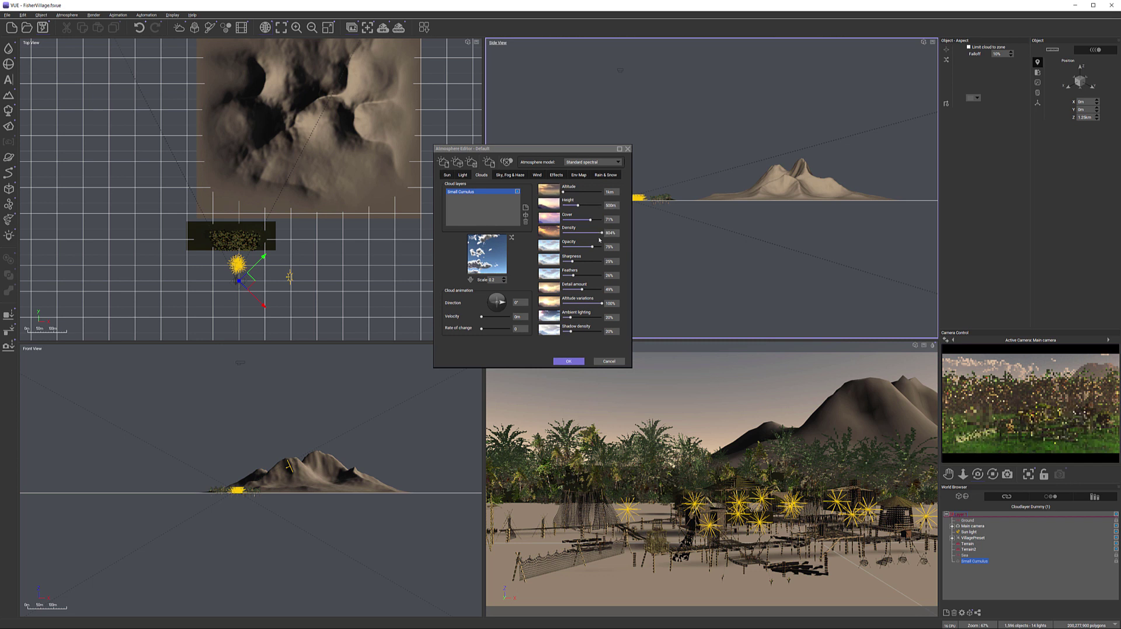
{"action": "left_click_drag", "start_coordinate": [592, 246], "coordinate": [563, 233]}
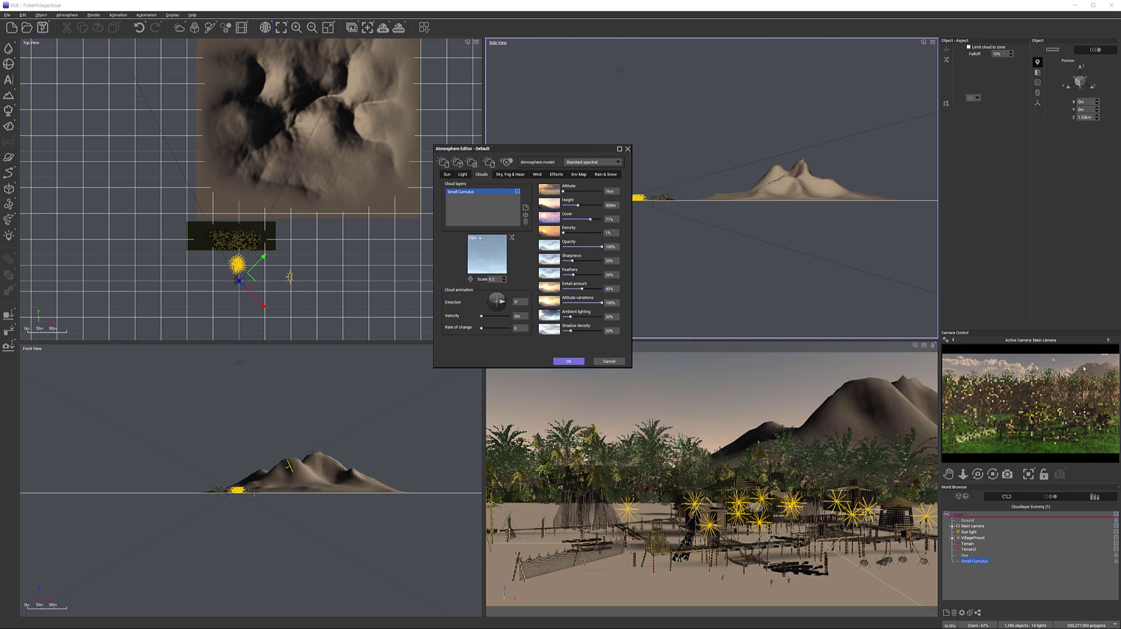
{"action": "right_click", "coordinate": [1064, 369]}
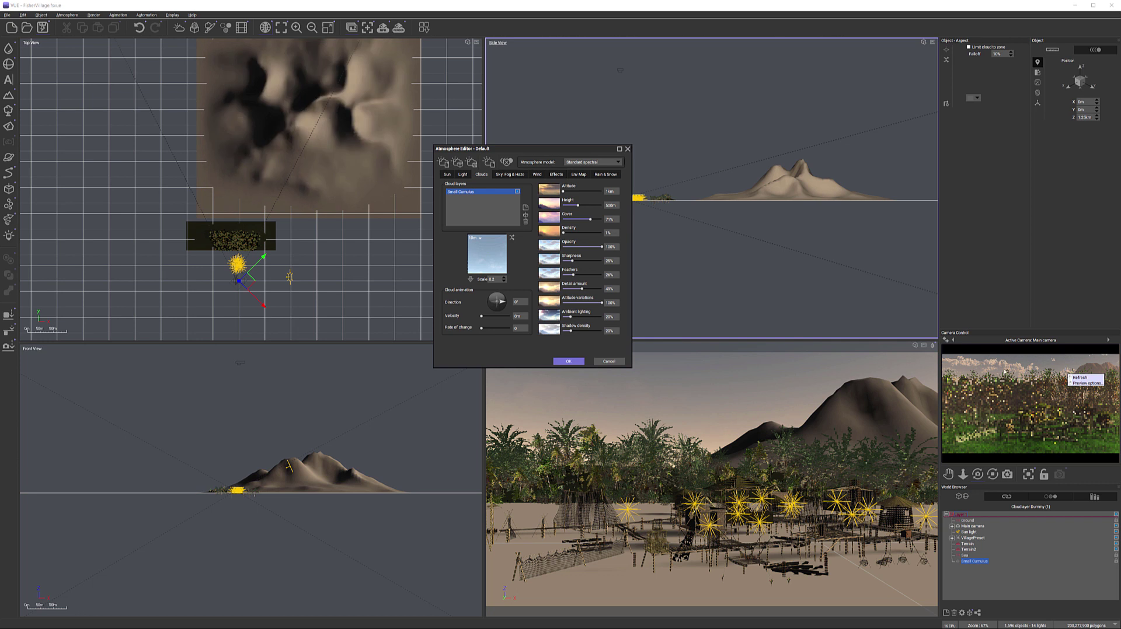
{"action": "left_click", "coordinate": [1079, 378]}
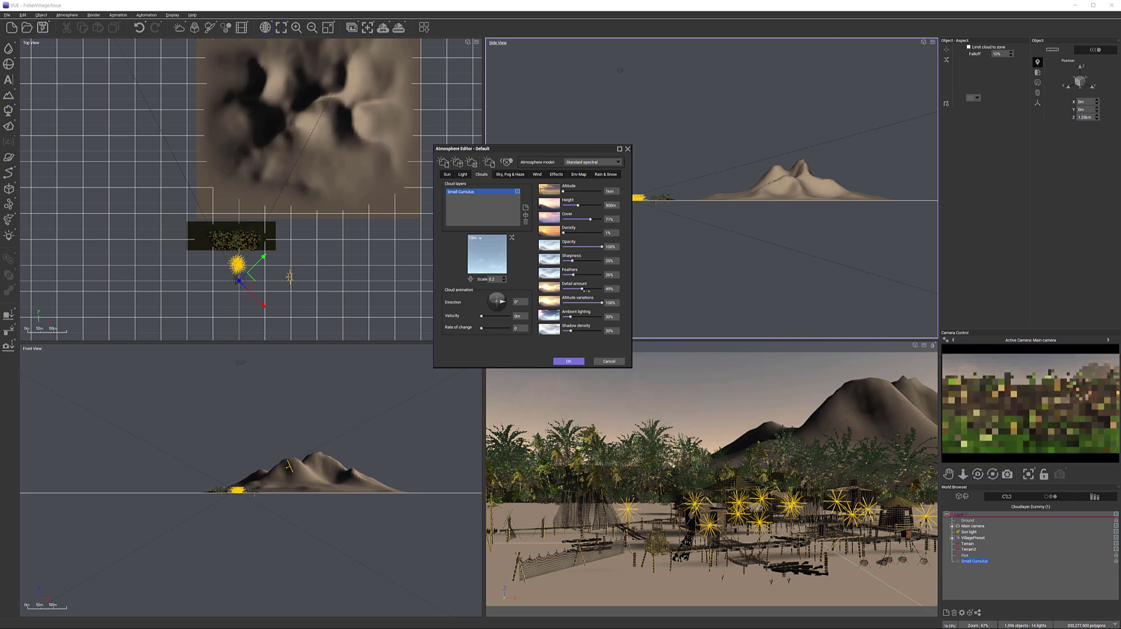
Step: Lower the cloud layer's detail amount, set its cover to 81%, and accept the atmosphere settings after refreshing the preview
{"action": "left_click_drag", "start_coordinate": [583, 287], "coordinate": [575, 286]}
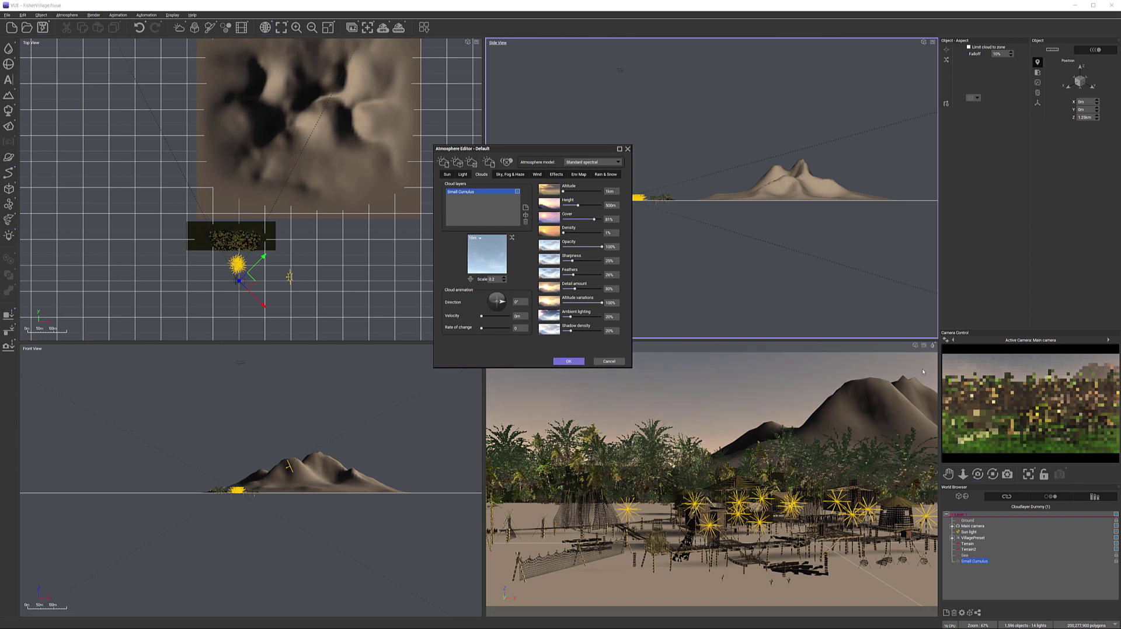
{"action": "right_click", "coordinate": [1051, 380]}
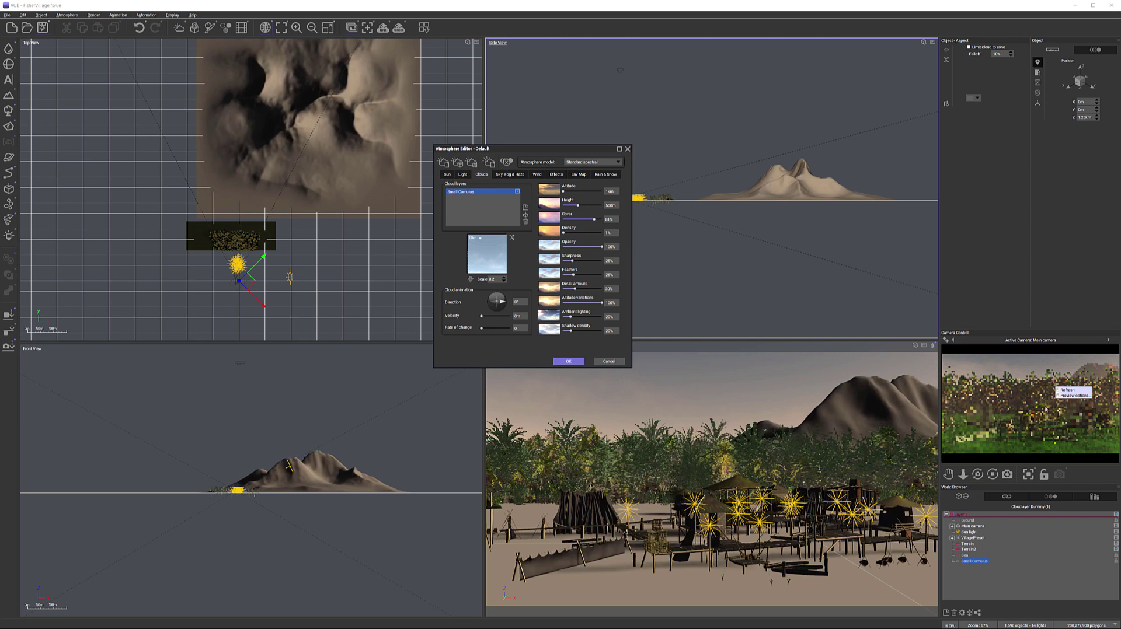
{"action": "right_click", "coordinate": [946, 411]}
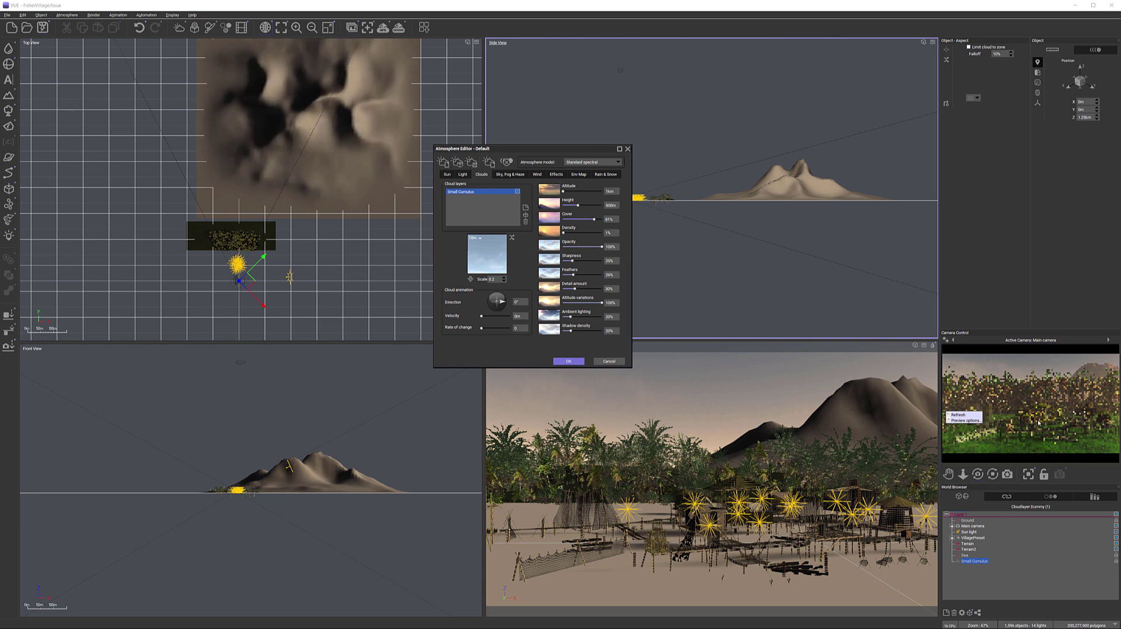
{"action": "left_click", "coordinate": [1008, 402]}
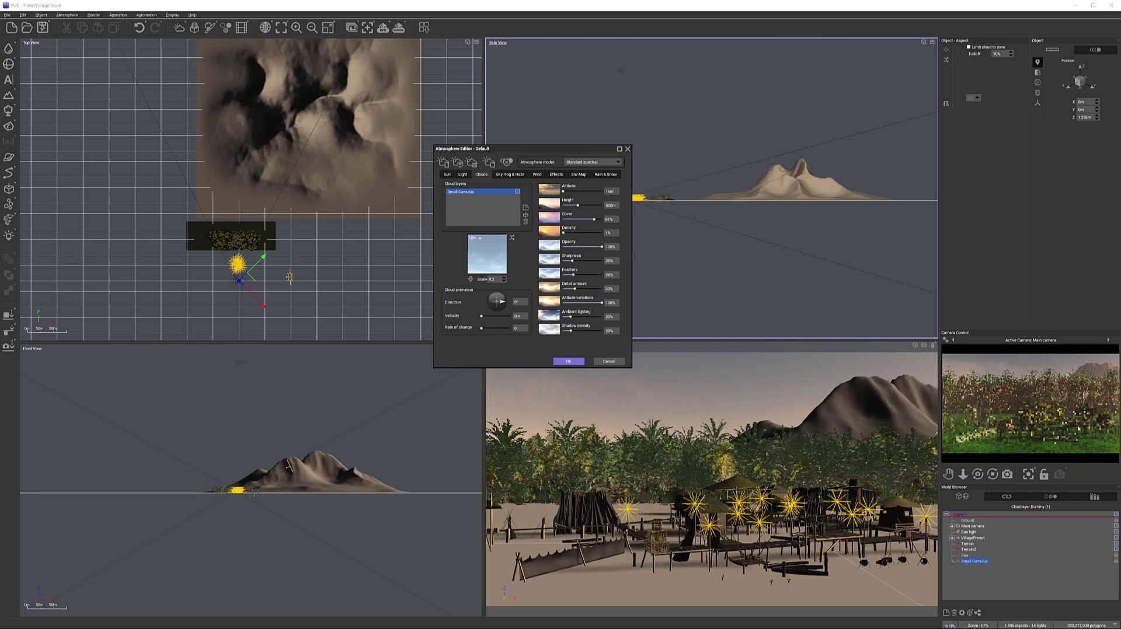
{"action": "left_click", "coordinate": [569, 362]}
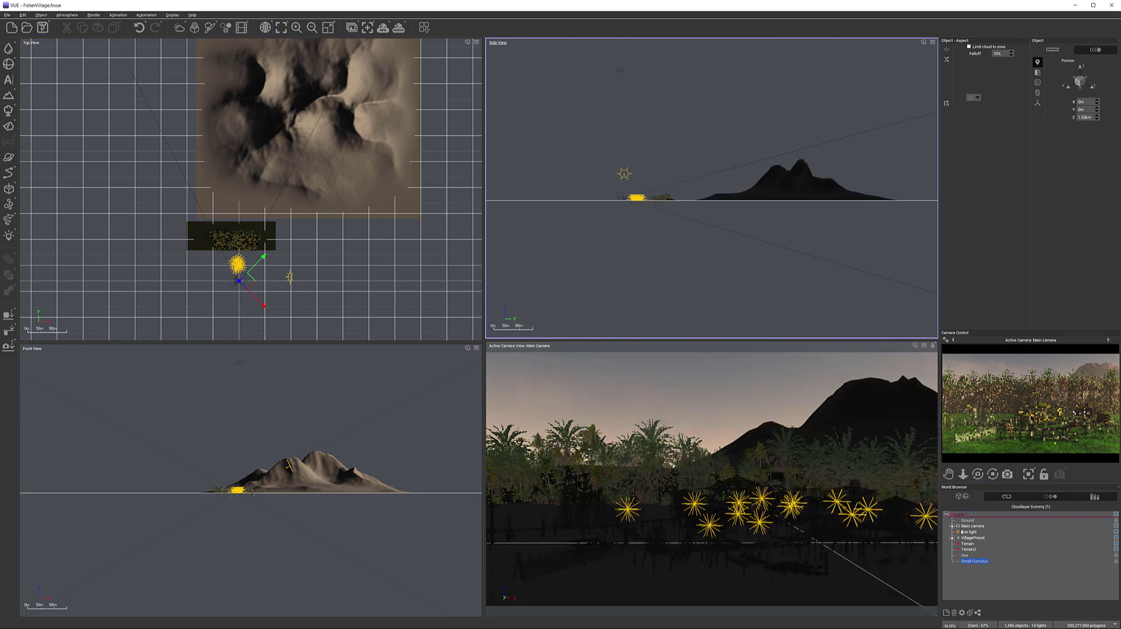
Step: Reposition the sun light beside the village at a height of about 119 m, checking its lighting in the camera preview
{"action": "left_click", "coordinate": [967, 532]}
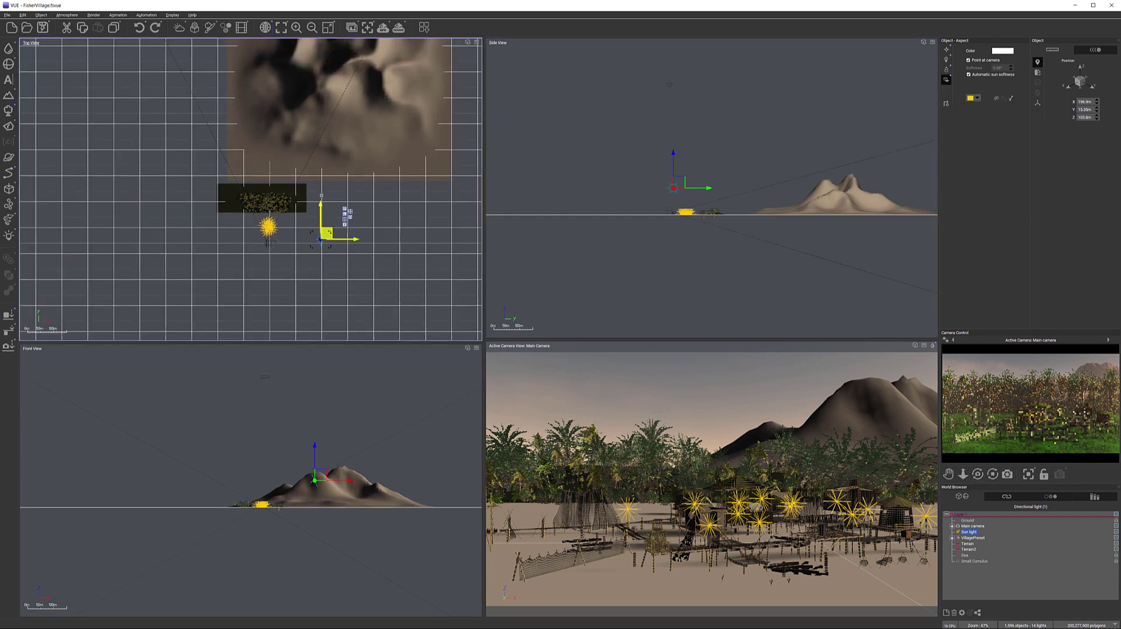
{"action": "left_click_drag", "start_coordinate": [317, 195], "coordinate": [239, 153]}
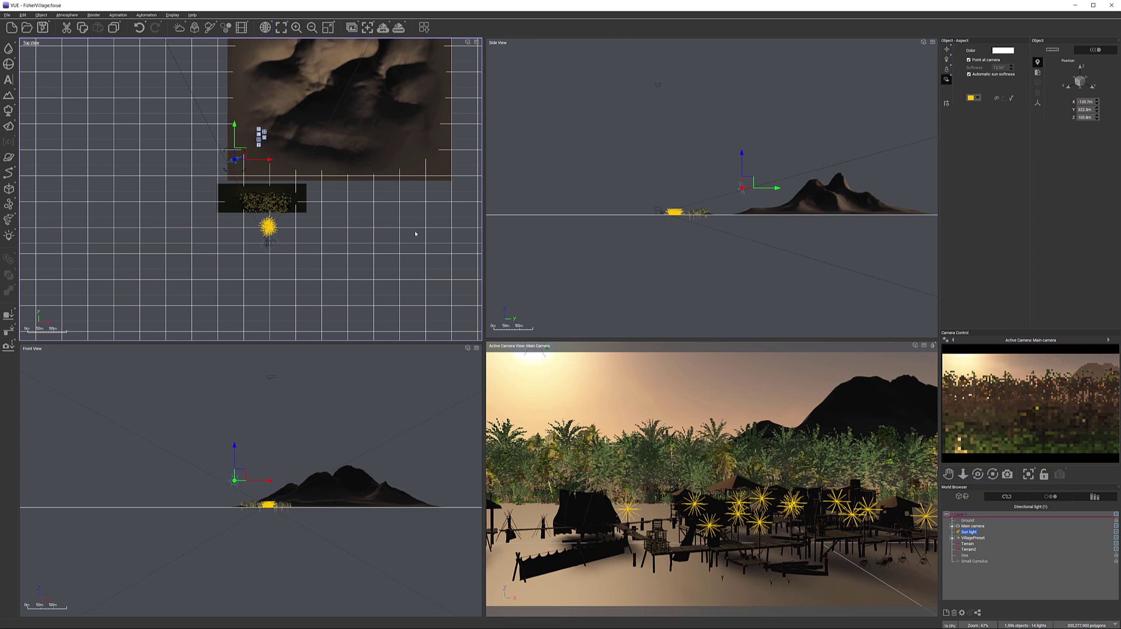
{"action": "left_click_drag", "start_coordinate": [240, 154], "coordinate": [363, 211]}
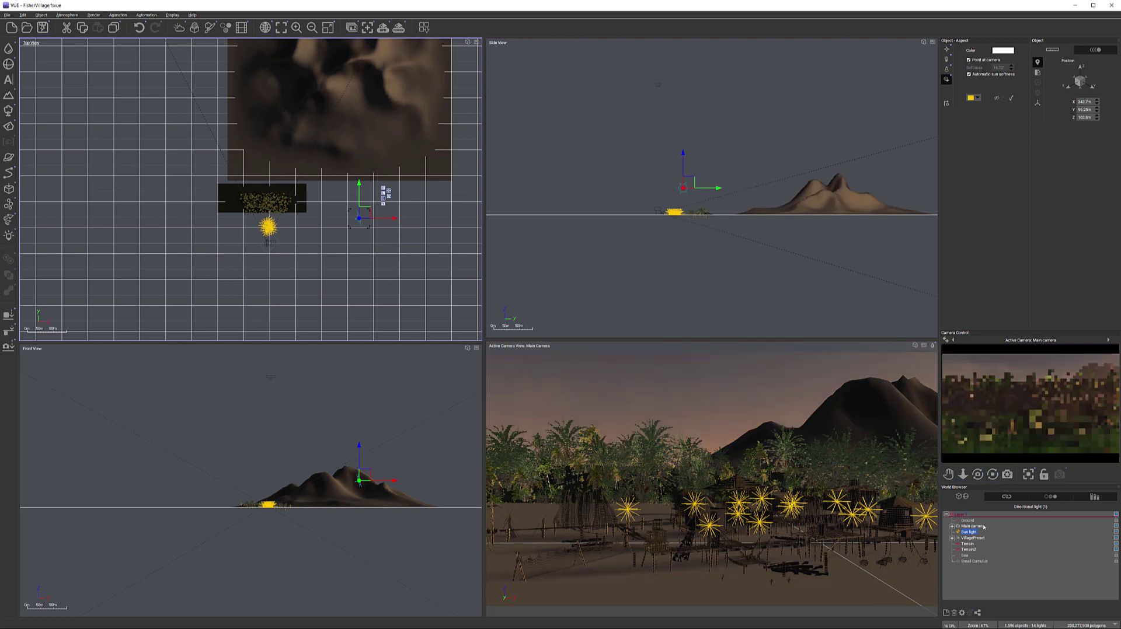
{"action": "left_click_drag", "start_coordinate": [691, 178], "coordinate": [695, 165]}
{"action": "left_click_drag", "start_coordinate": [367, 213], "coordinate": [343, 217]}
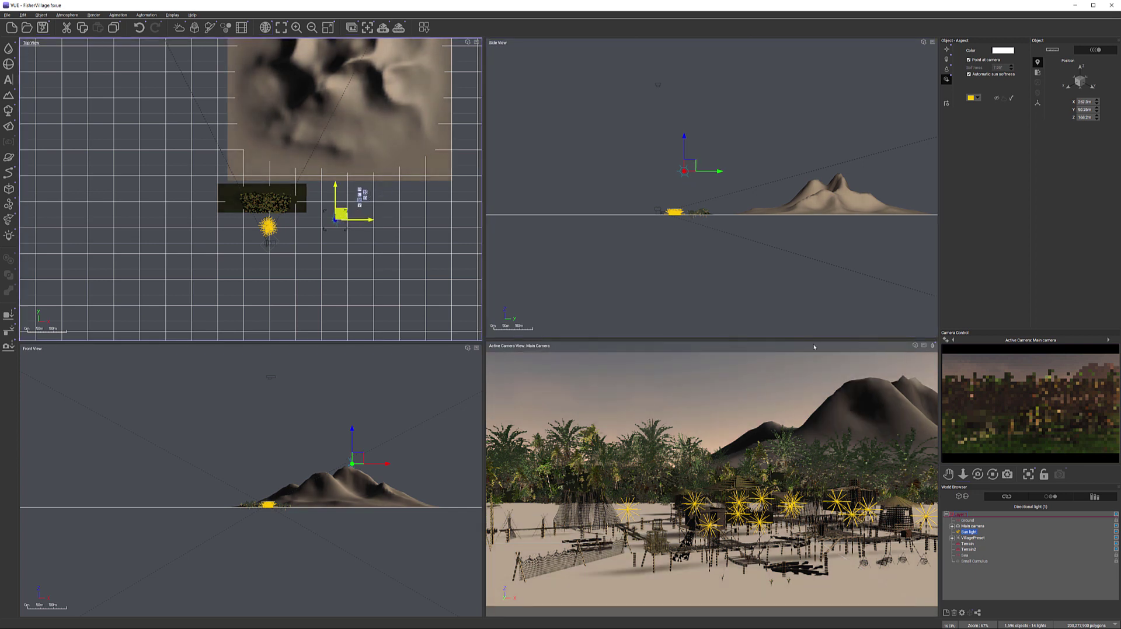
{"action": "right_click", "coordinate": [1088, 382]}
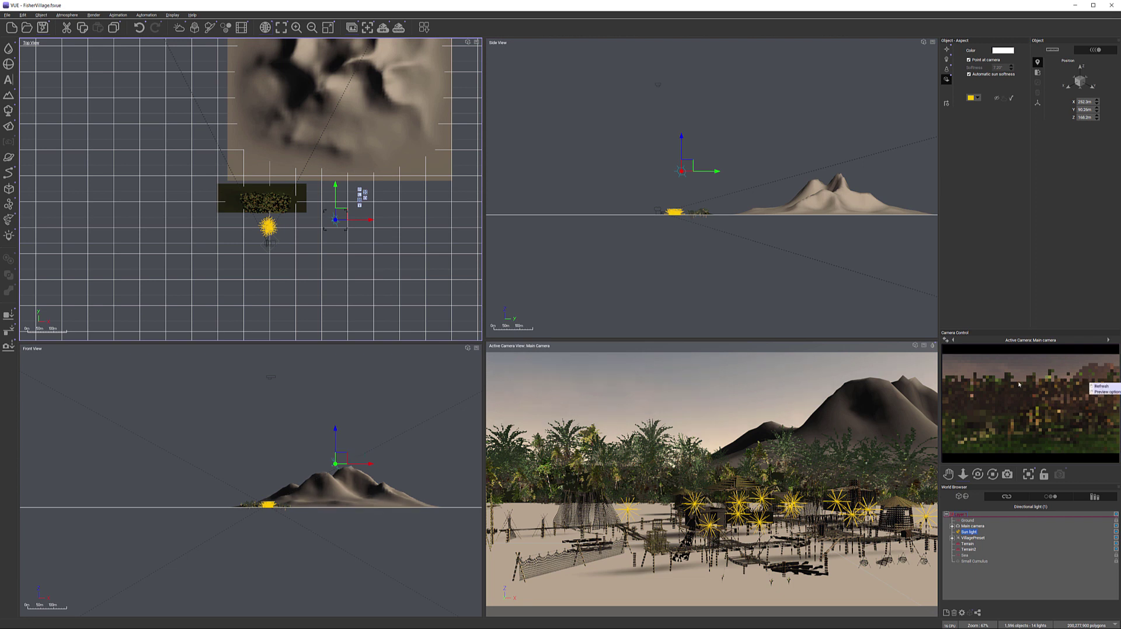
{"action": "left_click", "coordinate": [1102, 387]}
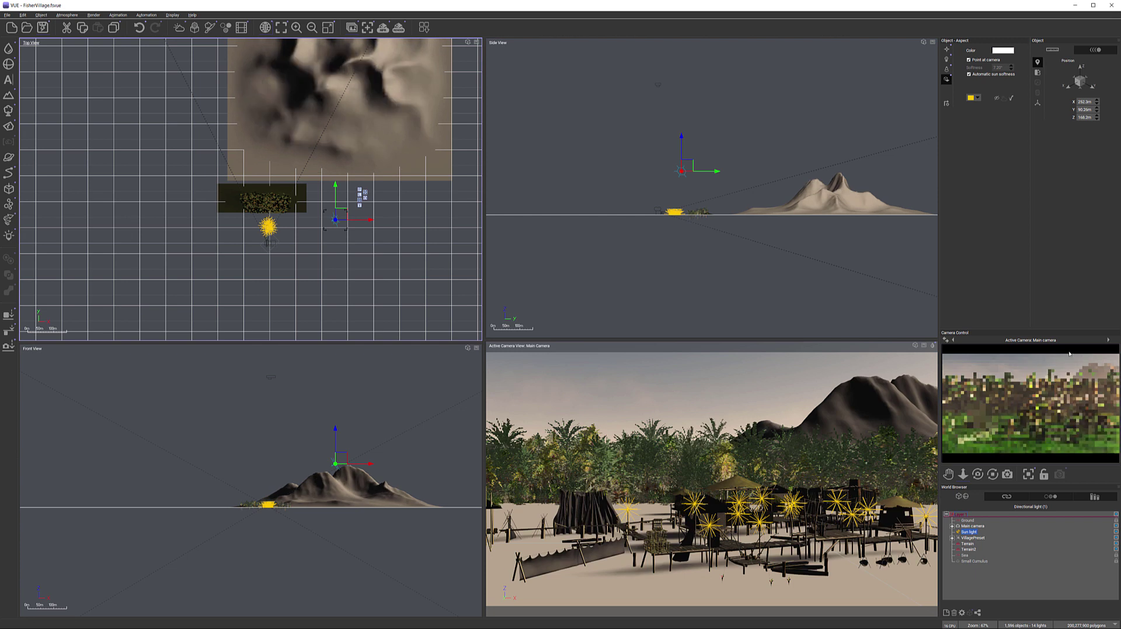
{"action": "left_click_drag", "start_coordinate": [683, 170], "coordinate": [690, 180]}
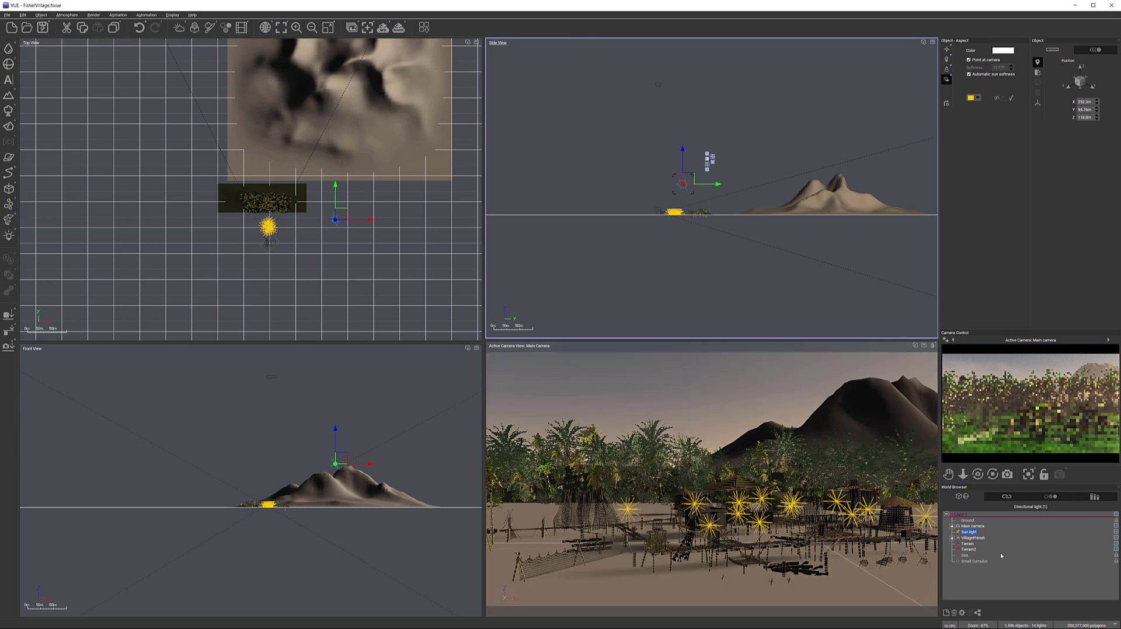
Step: Lower the main camera to a Z position of about 3.17 m in front of the village and tilt it upward
{"action": "left_click", "coordinate": [973, 526]}
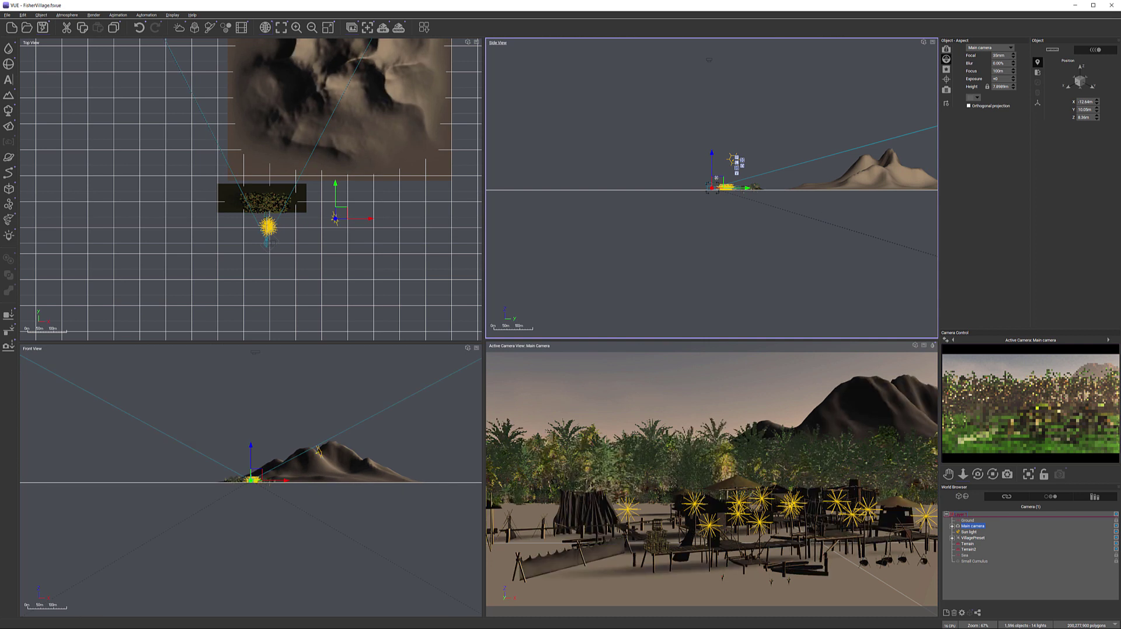
{"action": "scroll", "coordinate": [717, 183], "scroll_direction": "up", "scroll_amount": 8}
{"action": "scroll", "coordinate": [682, 211], "scroll_direction": "up", "scroll_amount": 3}
{"action": "right_click_drag", "start_coordinate": [636, 252], "coordinate": [793, 16]}
{"action": "scroll", "coordinate": [730, 173], "scroll_direction": "down", "scroll_amount": 3}
{"action": "scroll", "coordinate": [727, 174], "scroll_direction": "down", "scroll_amount": 1}
{"action": "right_click_drag", "start_coordinate": [783, 177], "coordinate": [697, 188]}
{"action": "right_click_drag", "start_coordinate": [599, 181], "coordinate": [583, 183]}
{"action": "left_click_drag", "start_coordinate": [577, 184], "coordinate": [603, 216]}
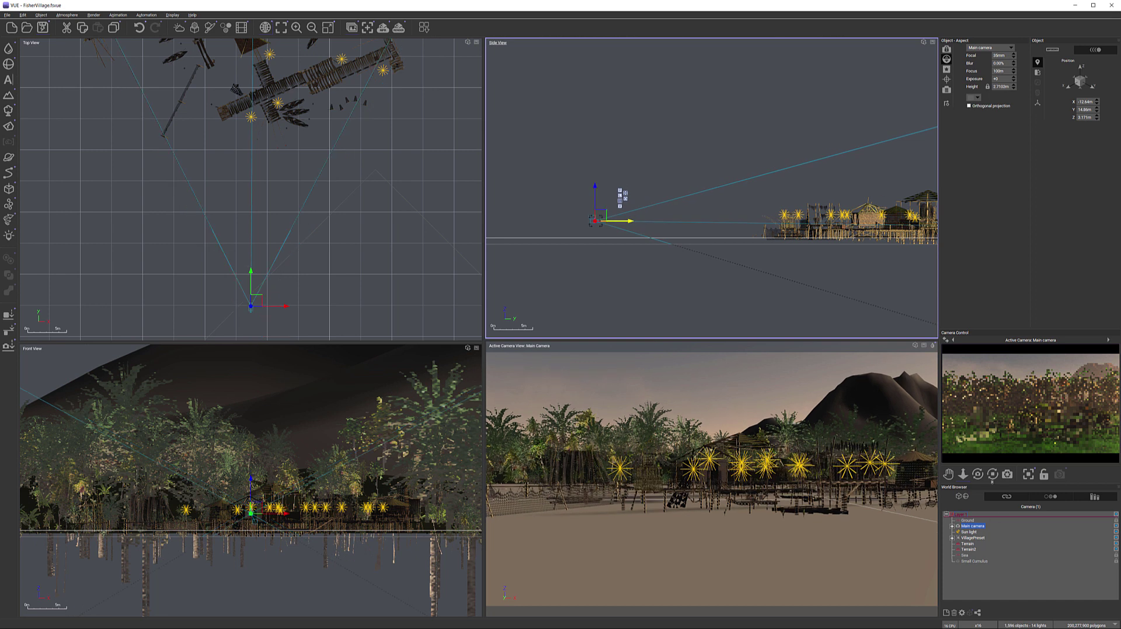
{"action": "left_click_drag", "start_coordinate": [978, 475], "coordinate": [977, 478]}
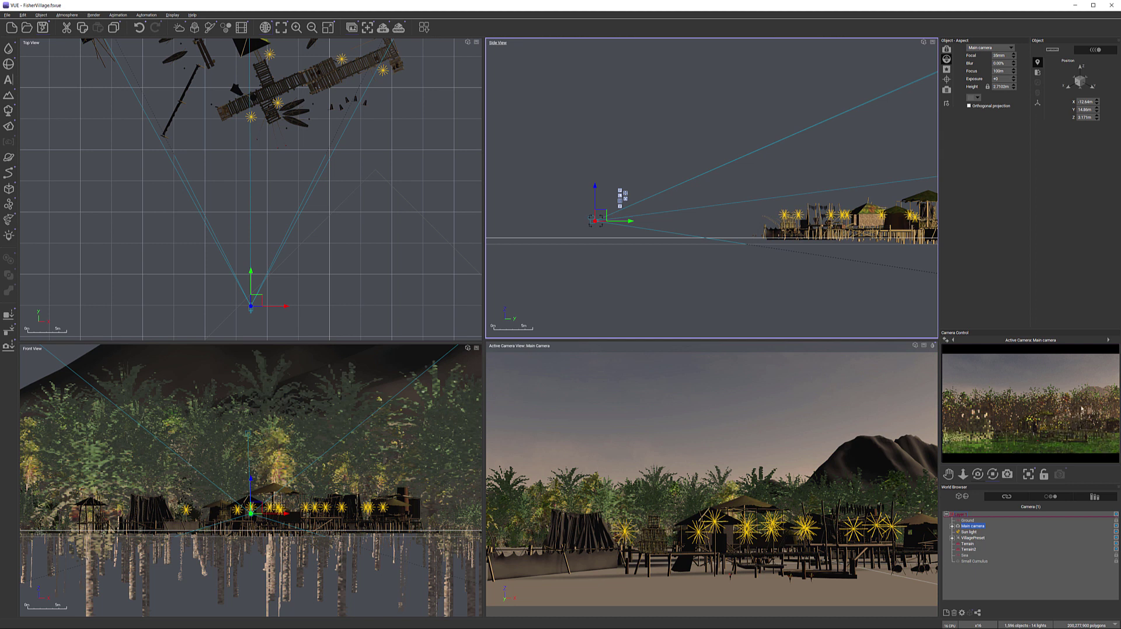
Step: Move Terrain2 farther back behind the village to about 1.13 km in Y and farther along positive X, refreshing the preview
{"action": "double_click", "coordinate": [969, 550]}
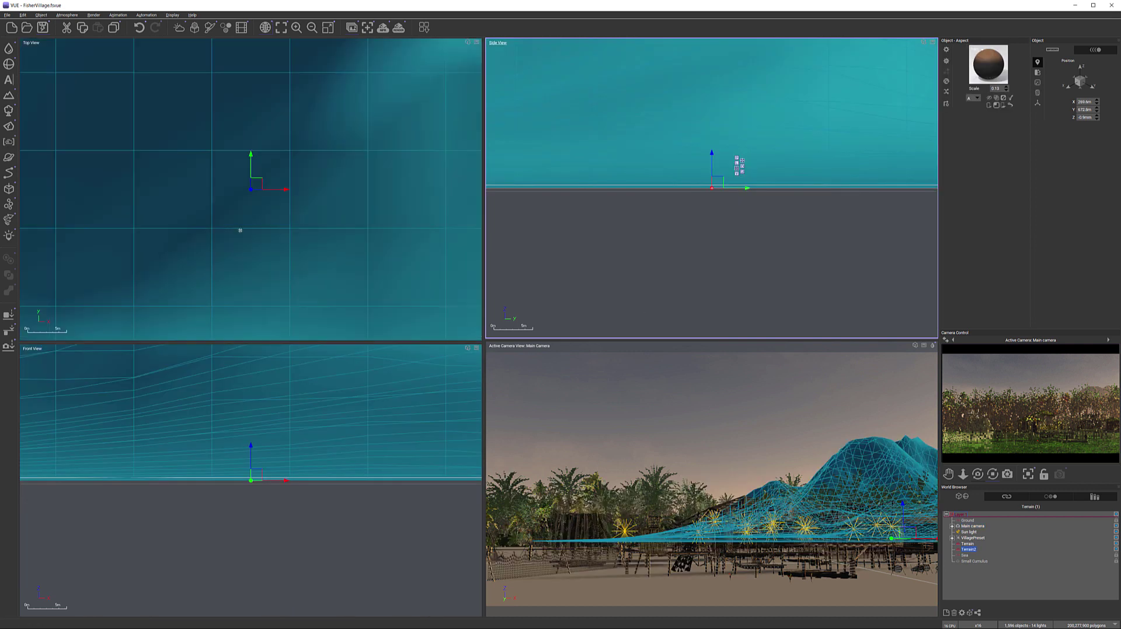
{"action": "right_click_drag", "start_coordinate": [227, 235], "coordinate": [352, 220]}
{"action": "scroll", "coordinate": [352, 219], "scroll_direction": "down", "scroll_amount": 10}
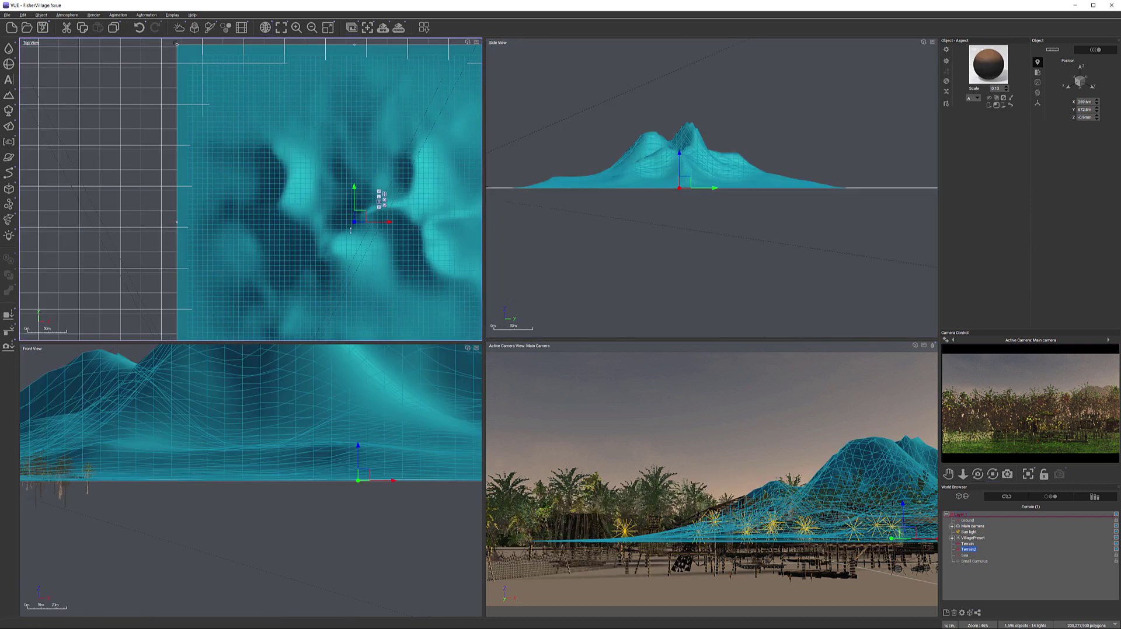
{"action": "left_click_drag", "start_coordinate": [305, 182], "coordinate": [223, 98]}
{"action": "left_click_drag", "start_coordinate": [316, 178], "coordinate": [372, 172]}
{"action": "left_click_drag", "start_coordinate": [454, 273], "coordinate": [302, 118]}
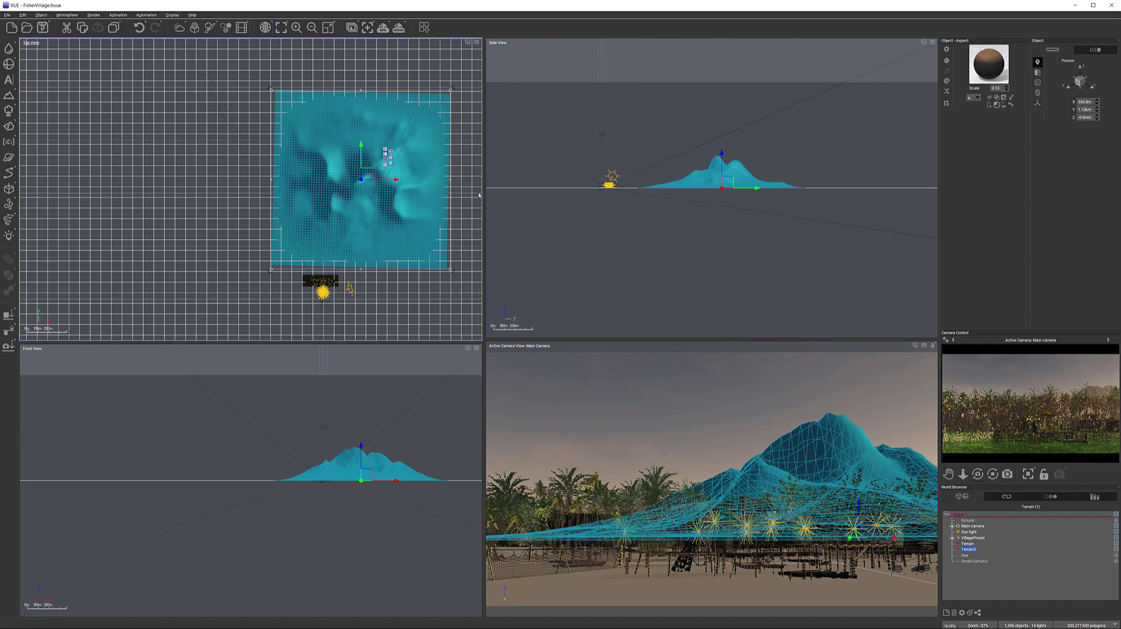
{"action": "left_click_drag", "start_coordinate": [370, 171], "coordinate": [376, 169]}
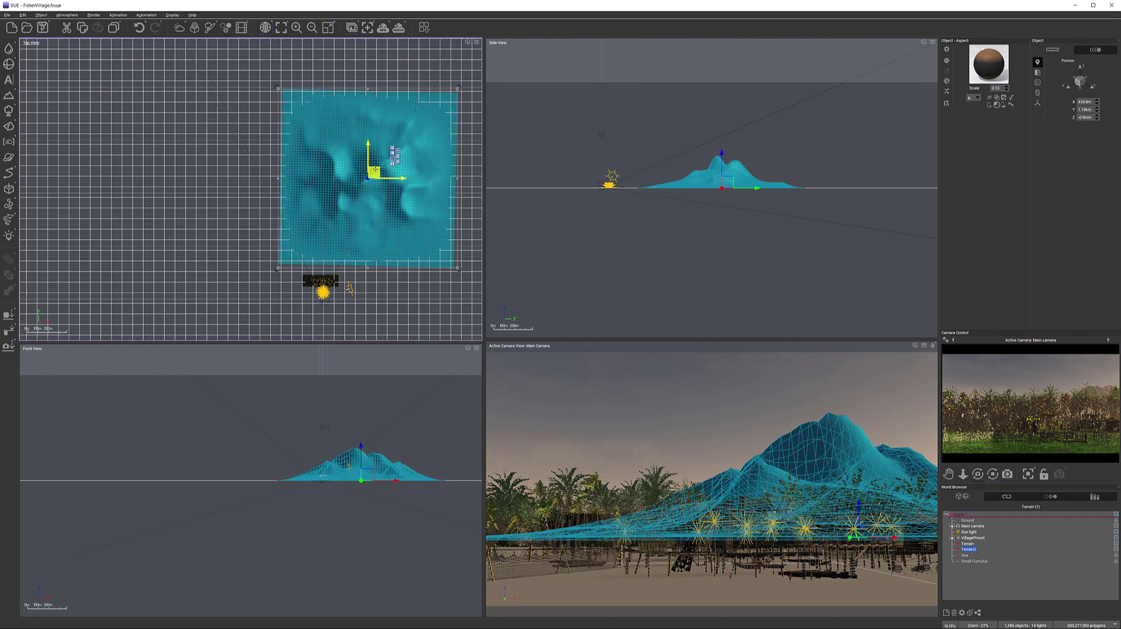
{"action": "right_click", "coordinate": [1050, 408]}
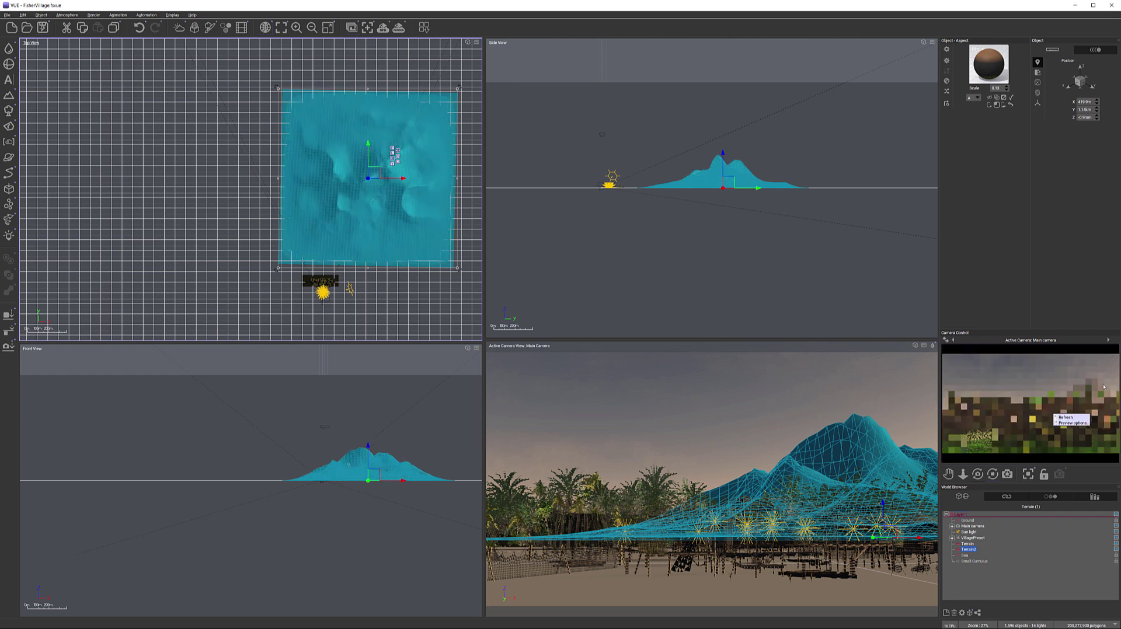
{"action": "left_click", "coordinate": [1066, 418]}
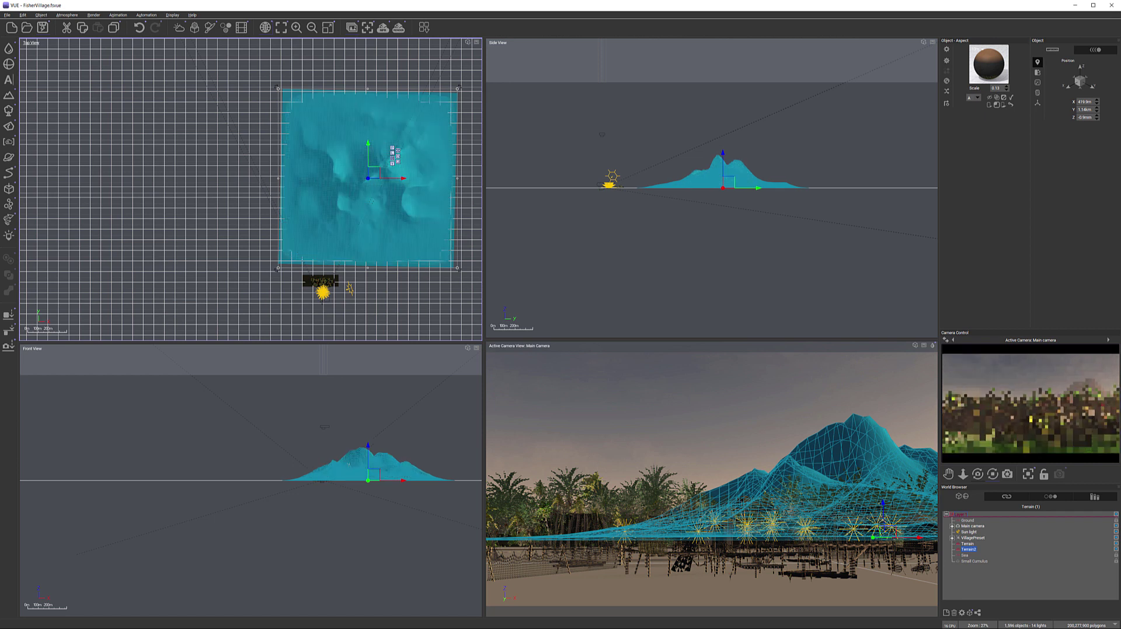
{"action": "left_click_drag", "start_coordinate": [374, 173], "coordinate": [386, 175]}
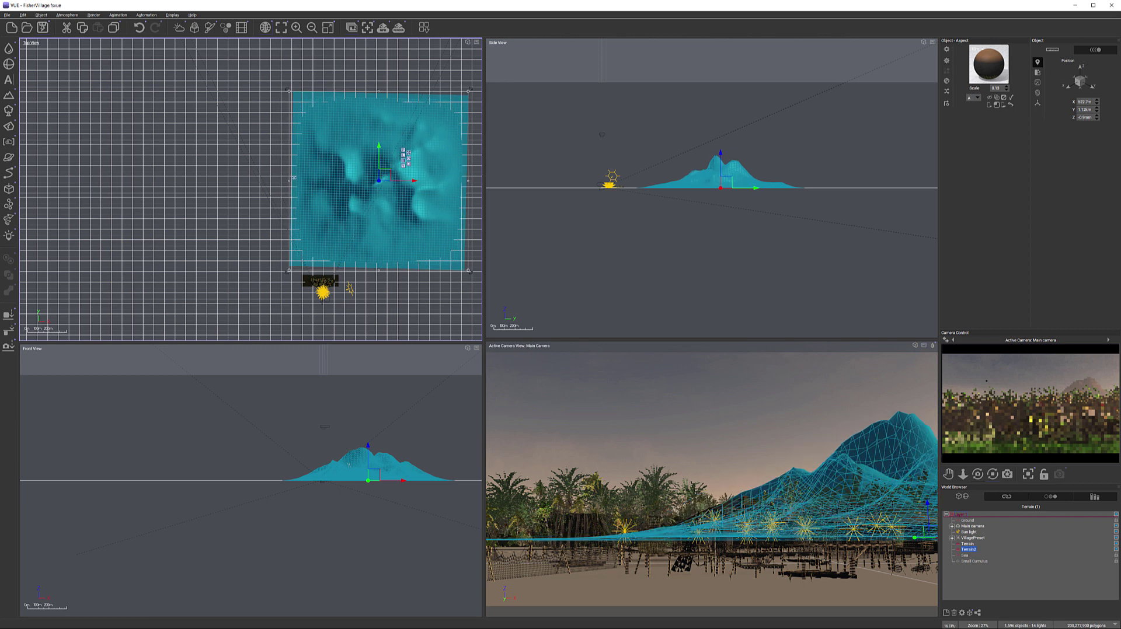
Step: Stretch Terrain2 wider along X and reposition it behind the village at about 1.14 km in Y, refreshing the camera preview
{"action": "left_click_drag", "start_coordinate": [289, 181], "coordinate": [223, 181]}
{"action": "left_click_drag", "start_coordinate": [357, 177], "coordinate": [394, 176]}
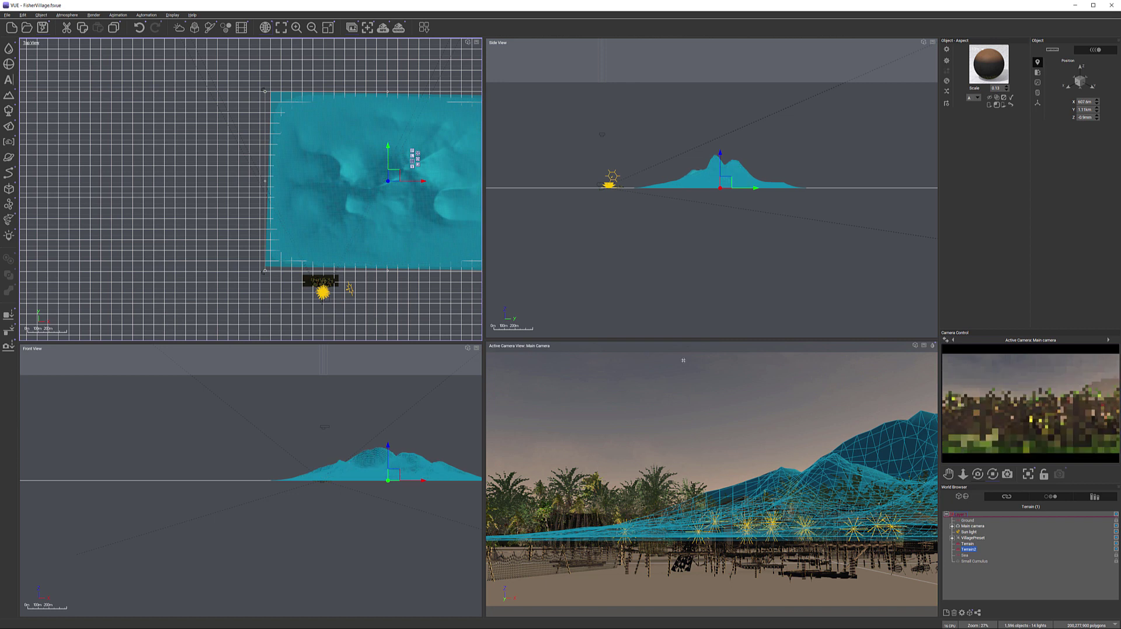
{"action": "left_click_drag", "start_coordinate": [393, 177], "coordinate": [387, 175]}
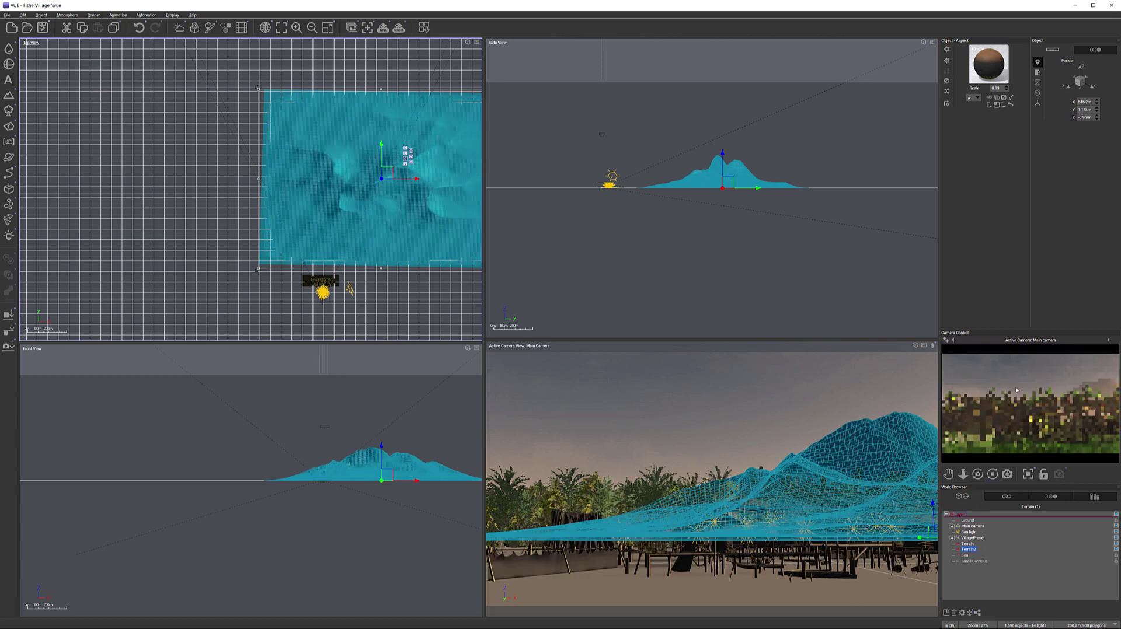
{"action": "right_click", "coordinate": [1020, 367]}
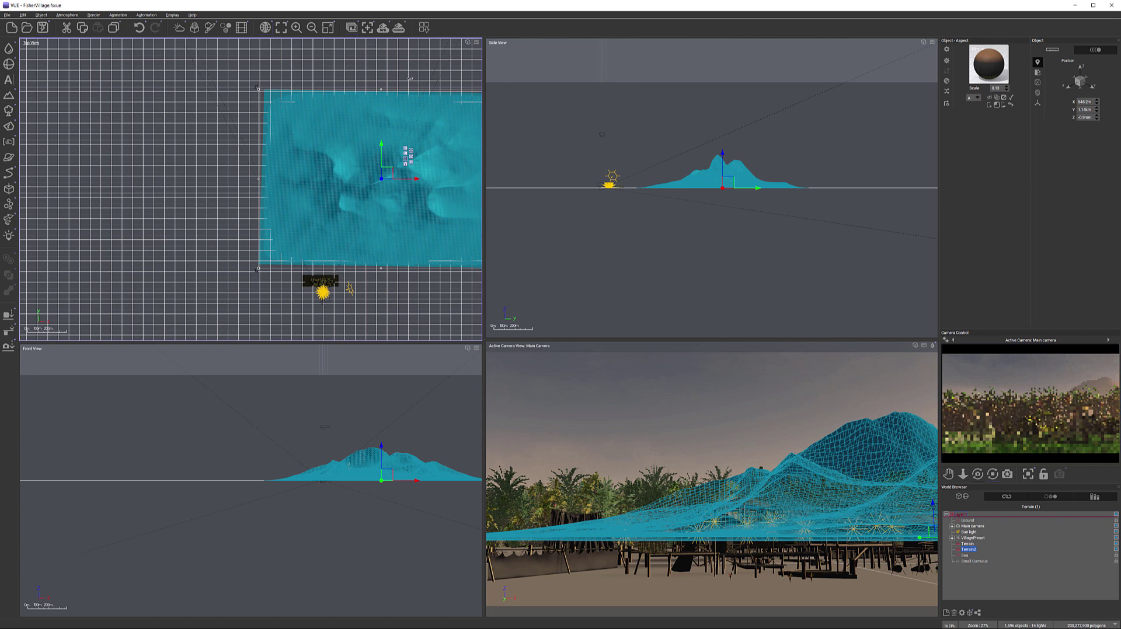
Step: Set the atmosphere's sky mean altitude to about 5 km and lower its decay amount to about 73%, refreshing the preview
{"action": "left_click", "coordinate": [67, 15]}
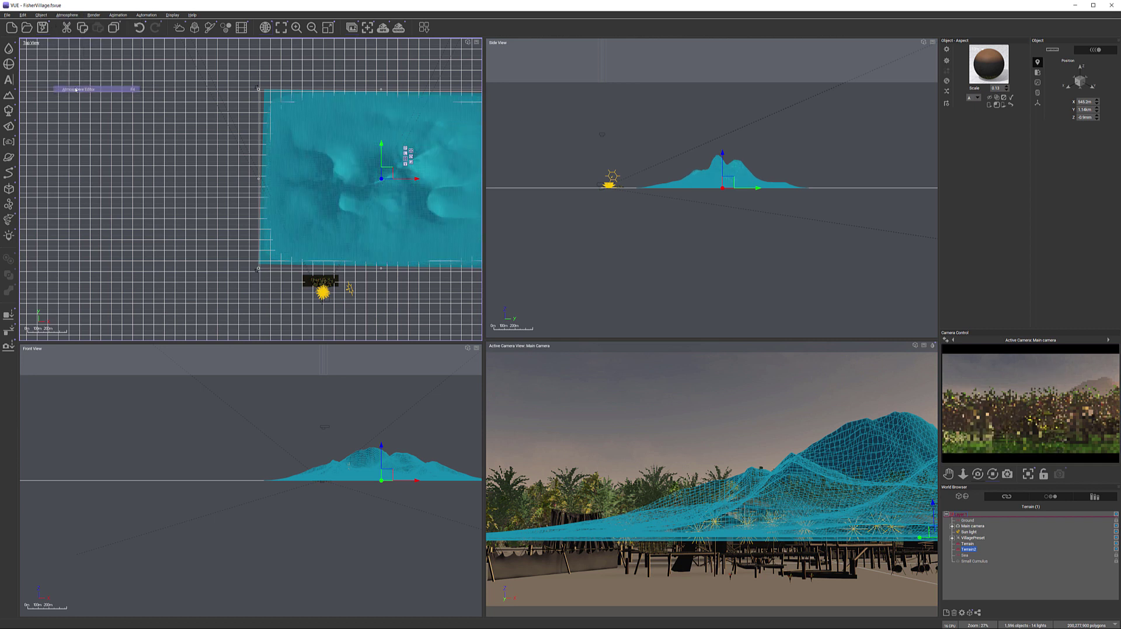
{"action": "left_click", "coordinate": [78, 89]}
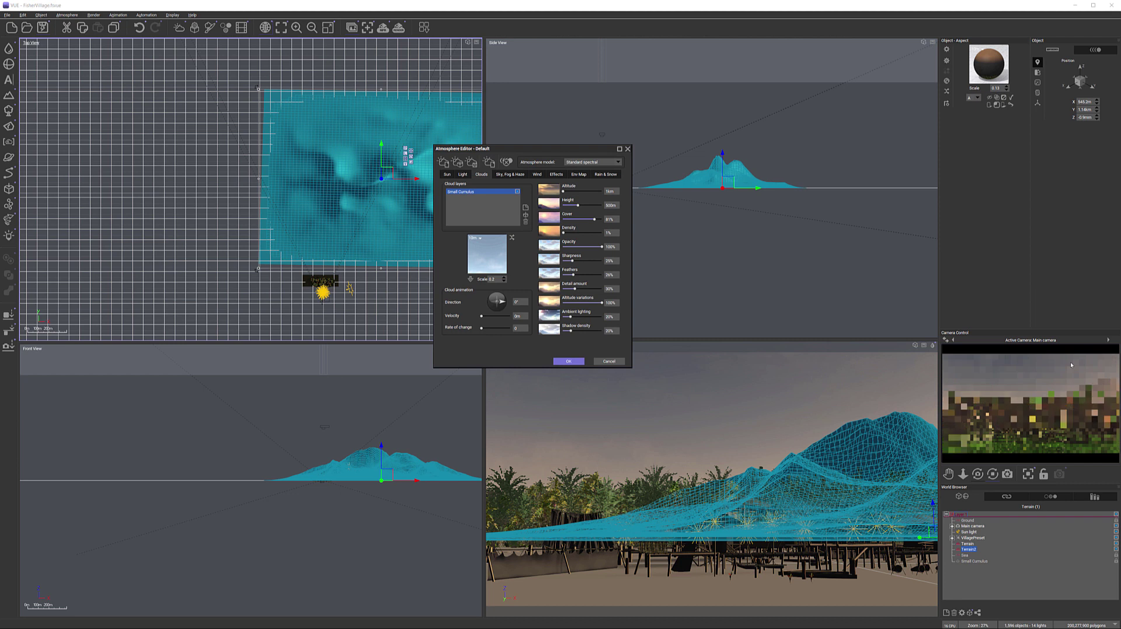
{"action": "left_click", "coordinate": [510, 174]}
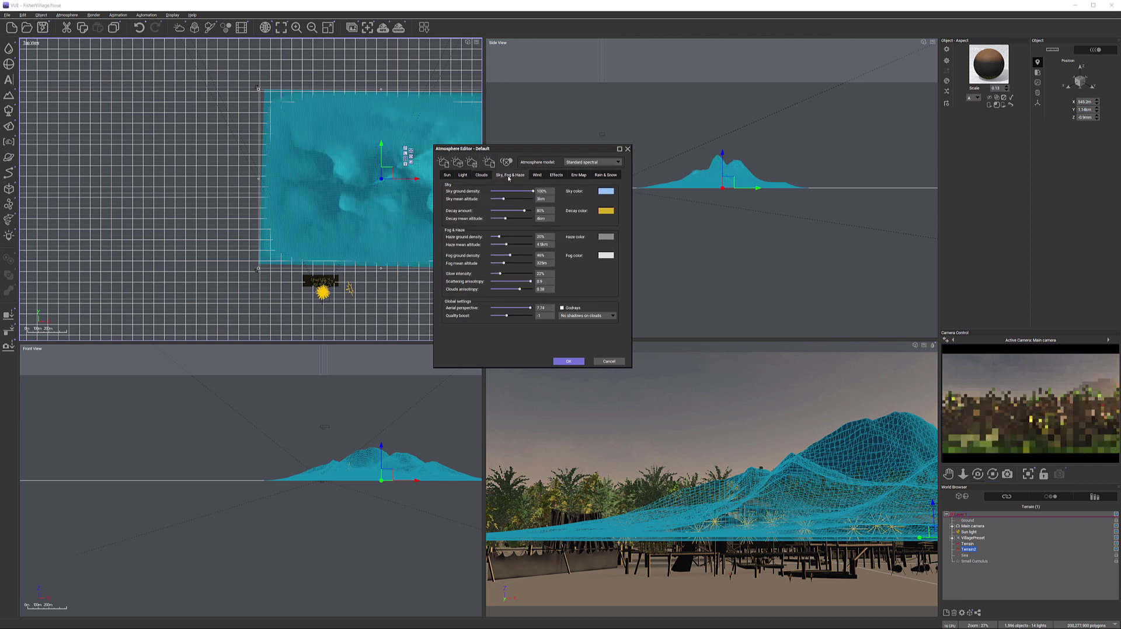
{"action": "left_click_drag", "start_coordinate": [532, 210], "coordinate": [510, 199]}
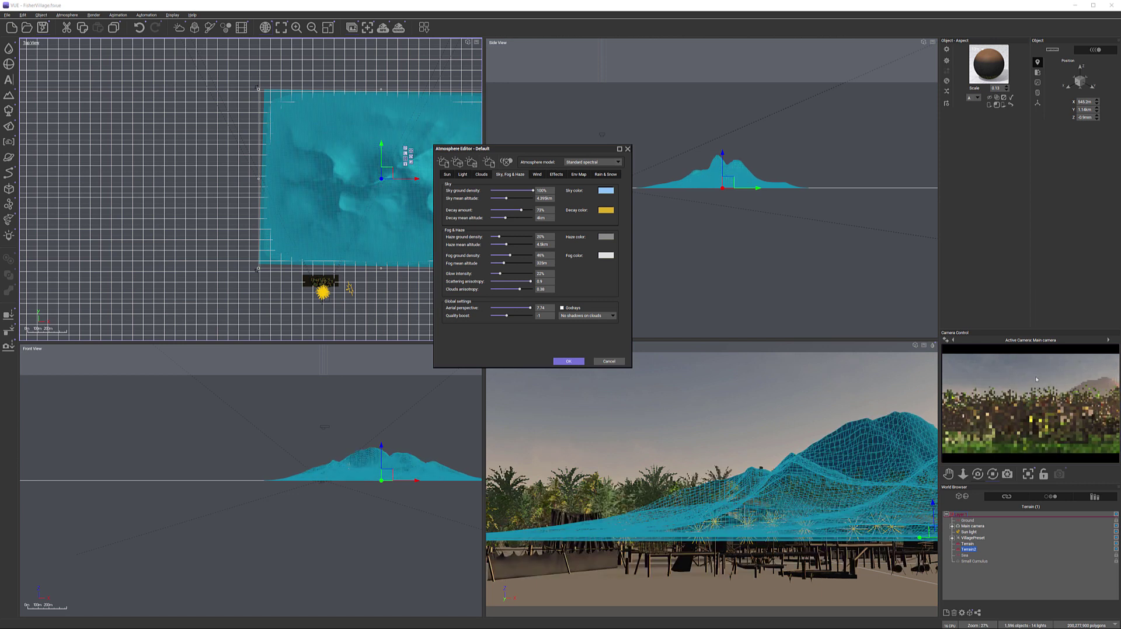
{"action": "right_click", "coordinate": [1064, 370]}
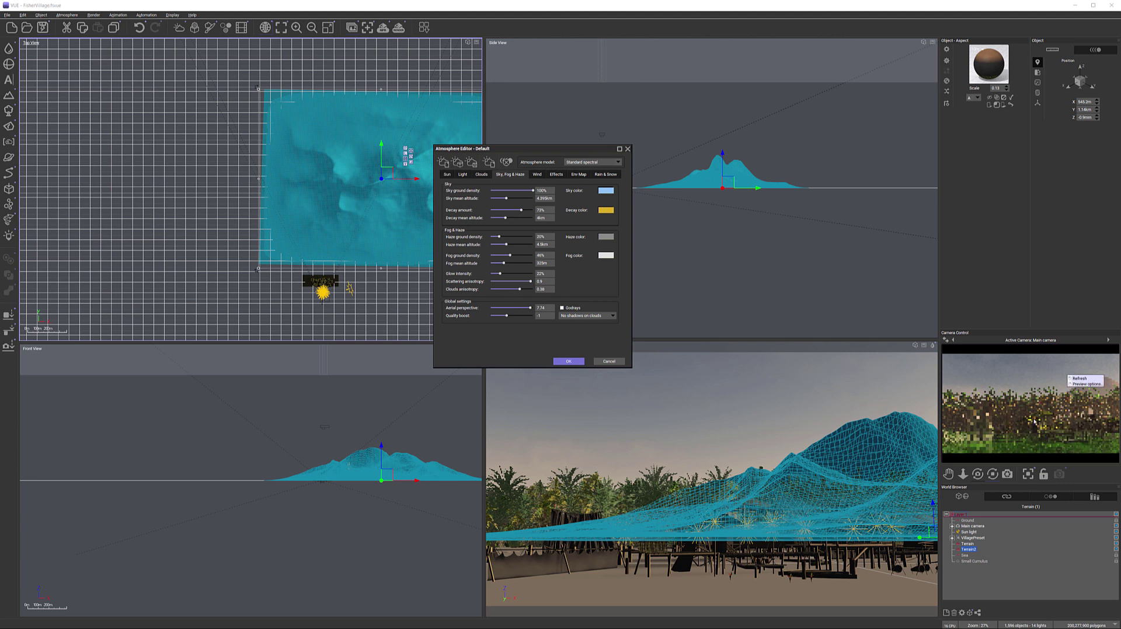
Step: Add the Threatening Cloud Front preset from the Spectral 2 cloud collection as a new cloud layer and refresh the preview
{"action": "left_click", "coordinate": [481, 174]}
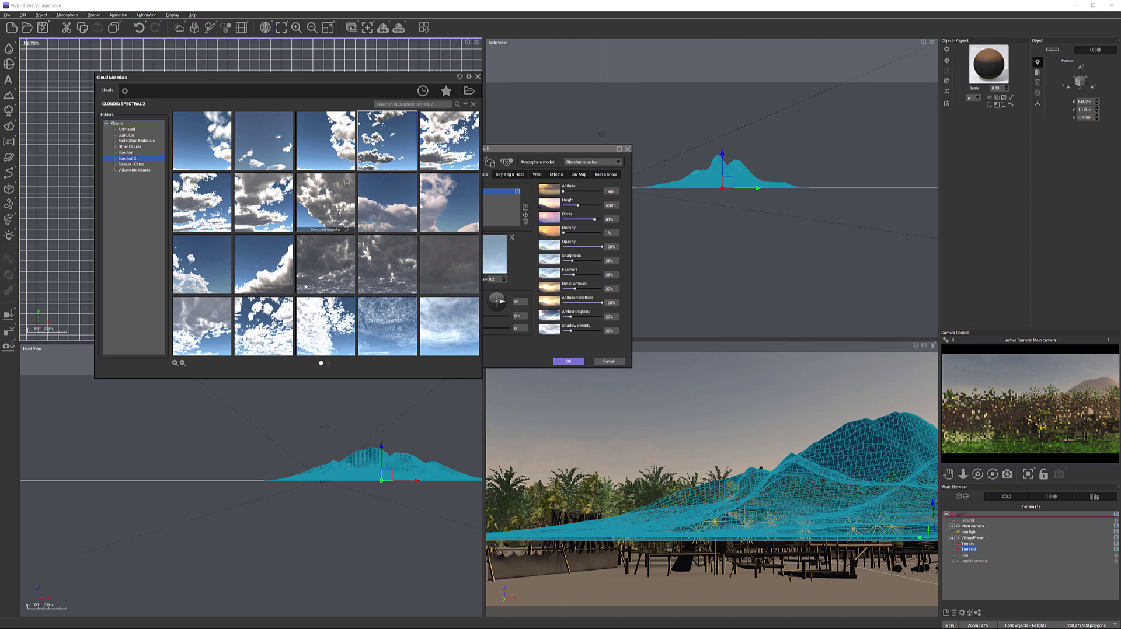
{"action": "mouse_move", "coordinate": [391, 206]}
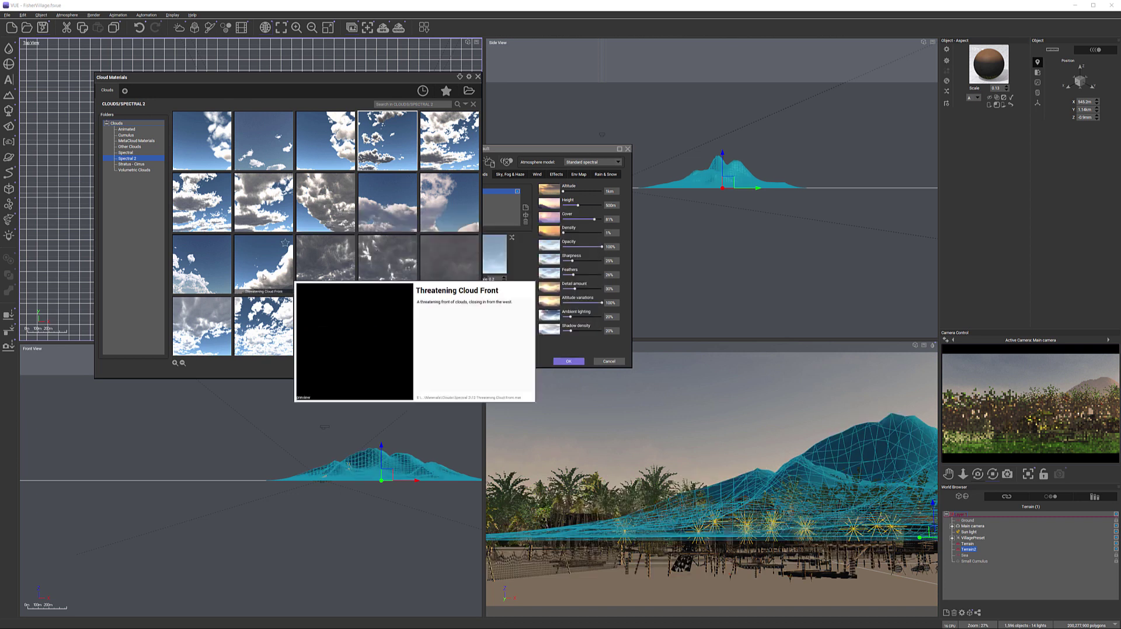
{"action": "double_click", "coordinate": [325, 264]}
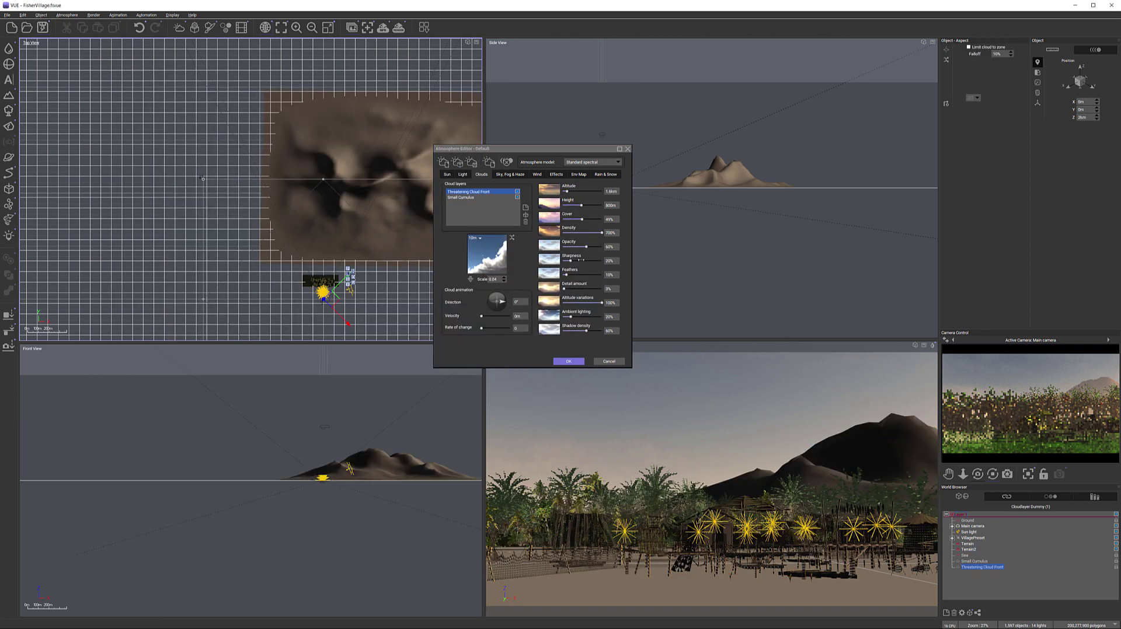
{"action": "right_click", "coordinate": [947, 368]}
{"action": "left_click", "coordinate": [1000, 395]}
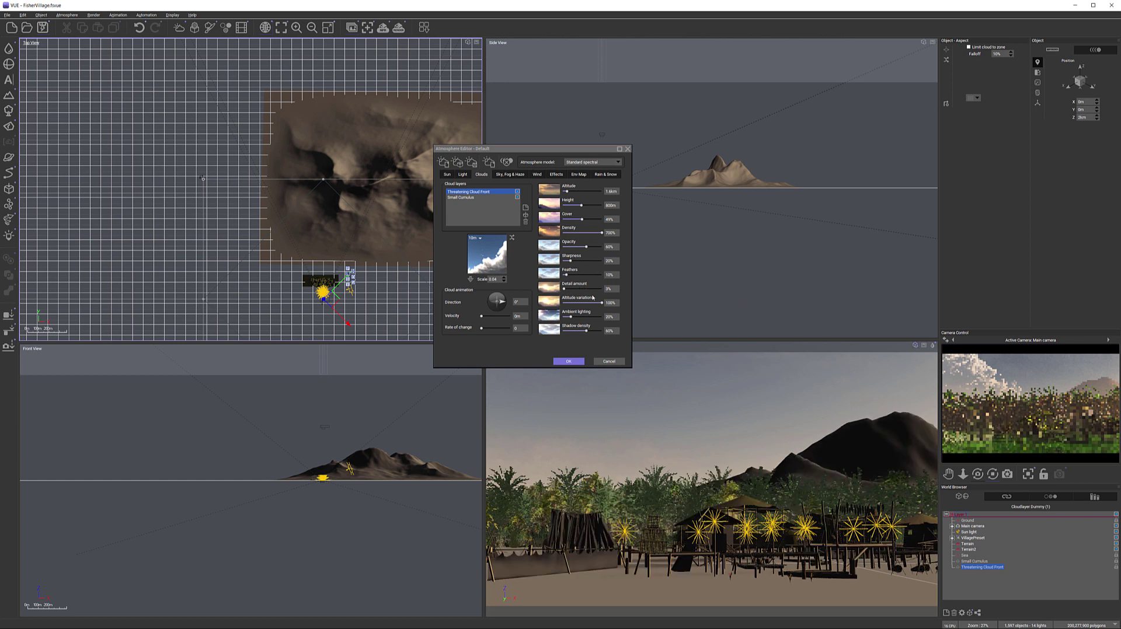
Step: Set the Threatening Cloud Front's detail amount to about 29% and opacity to 100%, sharply reduce its density, and refresh the preview
{"action": "left_click", "coordinate": [572, 288]}
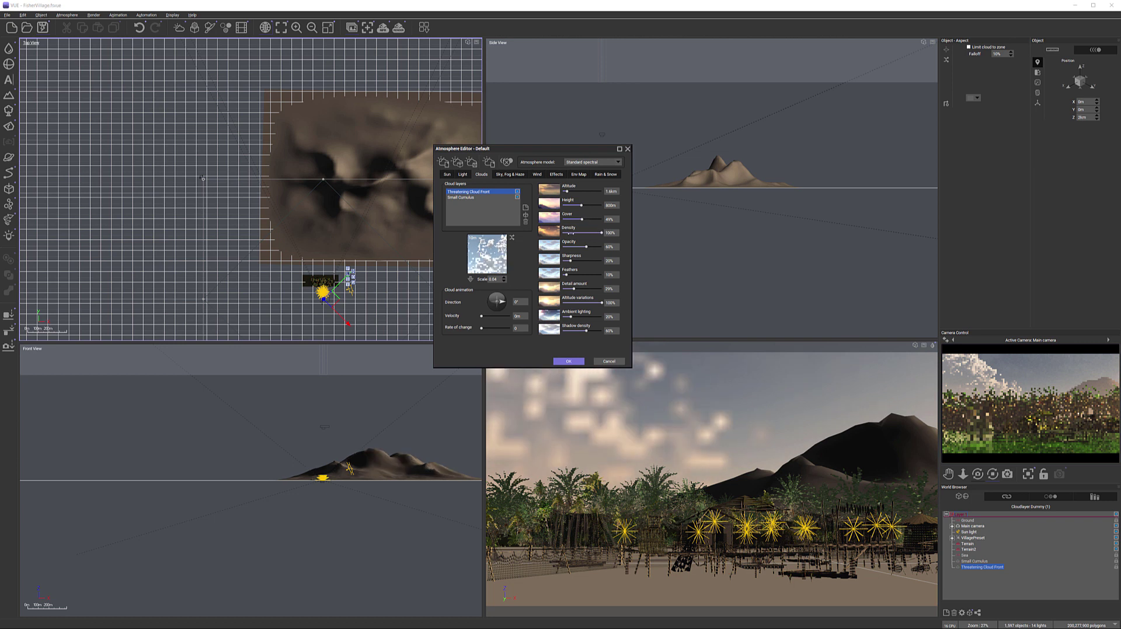
{"action": "left_click", "coordinate": [566, 233]}
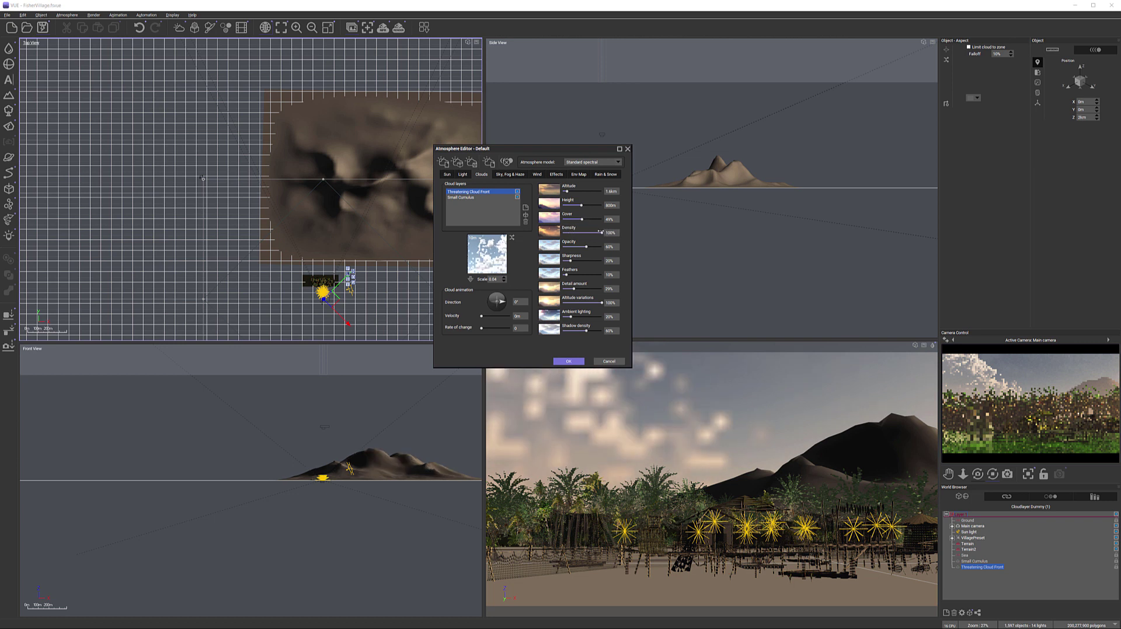
{"action": "left_click_drag", "start_coordinate": [567, 233], "coordinate": [608, 247]}
{"action": "left_click", "coordinate": [567, 232]}
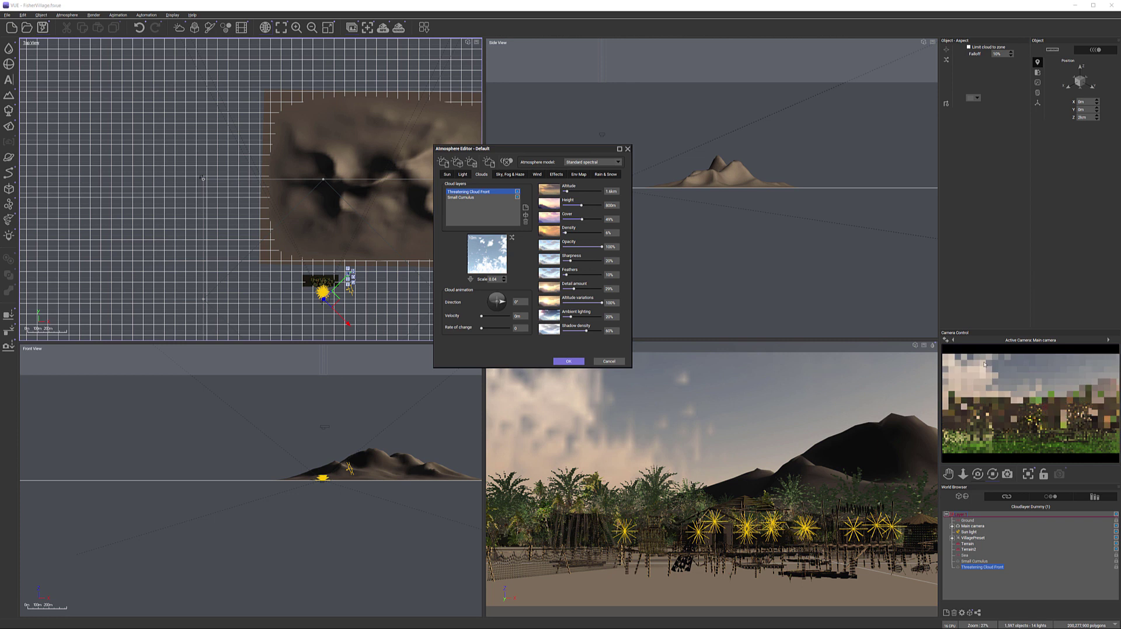
{"action": "right_click", "coordinate": [1021, 397]}
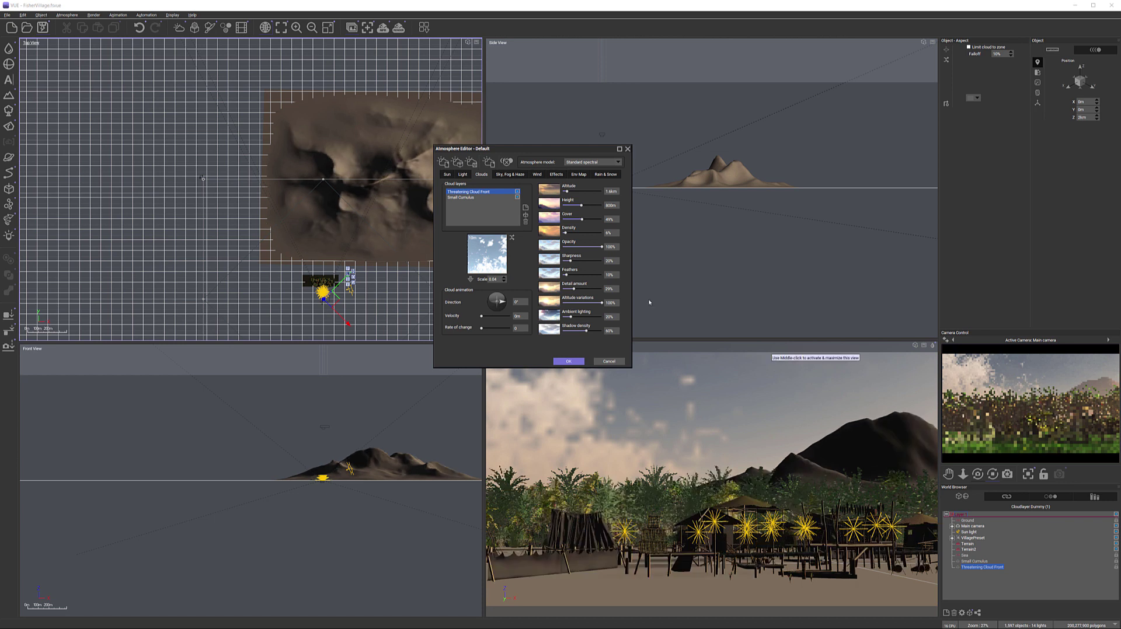
Step: Raise the Threatening Cloud Front's density slightly, adjust its ambient lighting, and accept the atmosphere settings
{"action": "left_click_drag", "start_coordinate": [564, 227], "coordinate": [576, 230]}
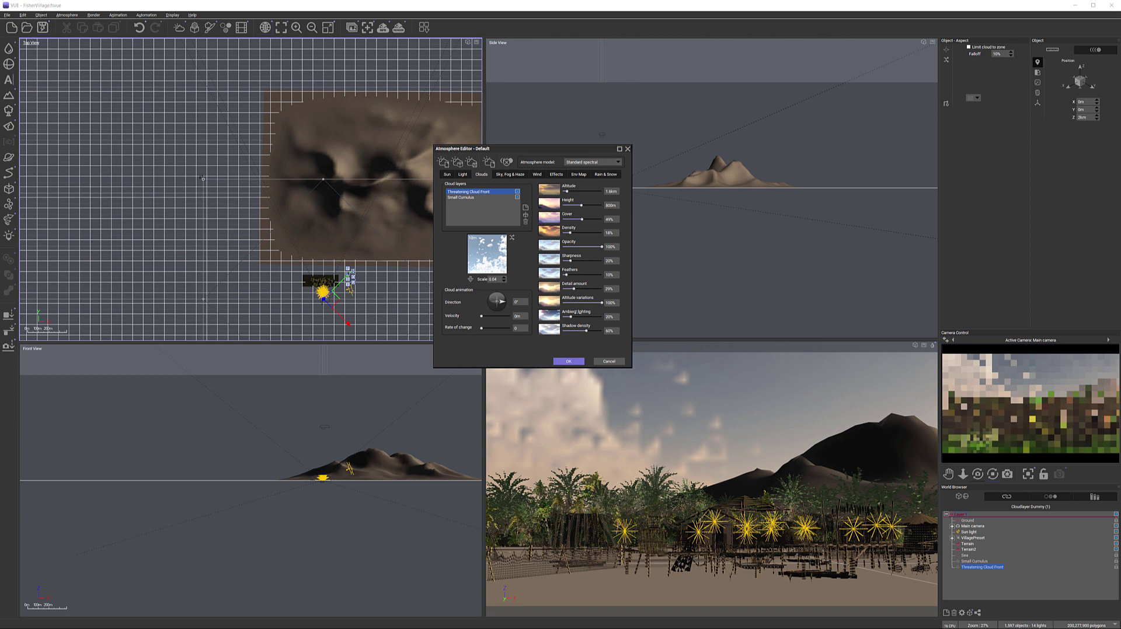
{"action": "left_click_drag", "start_coordinate": [592, 312], "coordinate": [577, 312]}
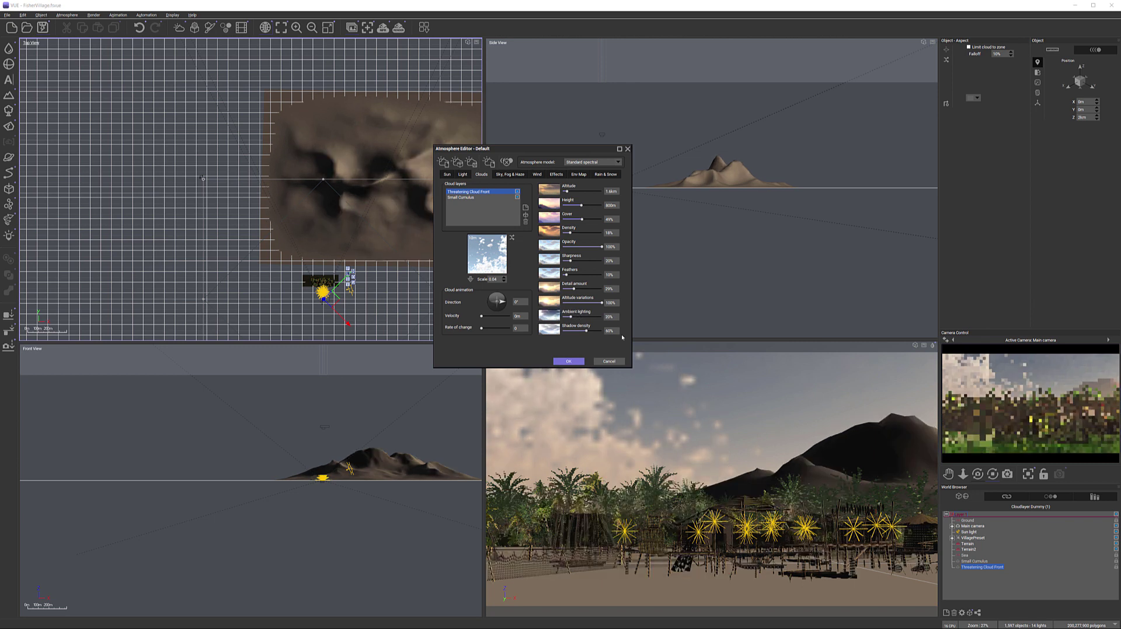
{"action": "left_click", "coordinate": [566, 361]}
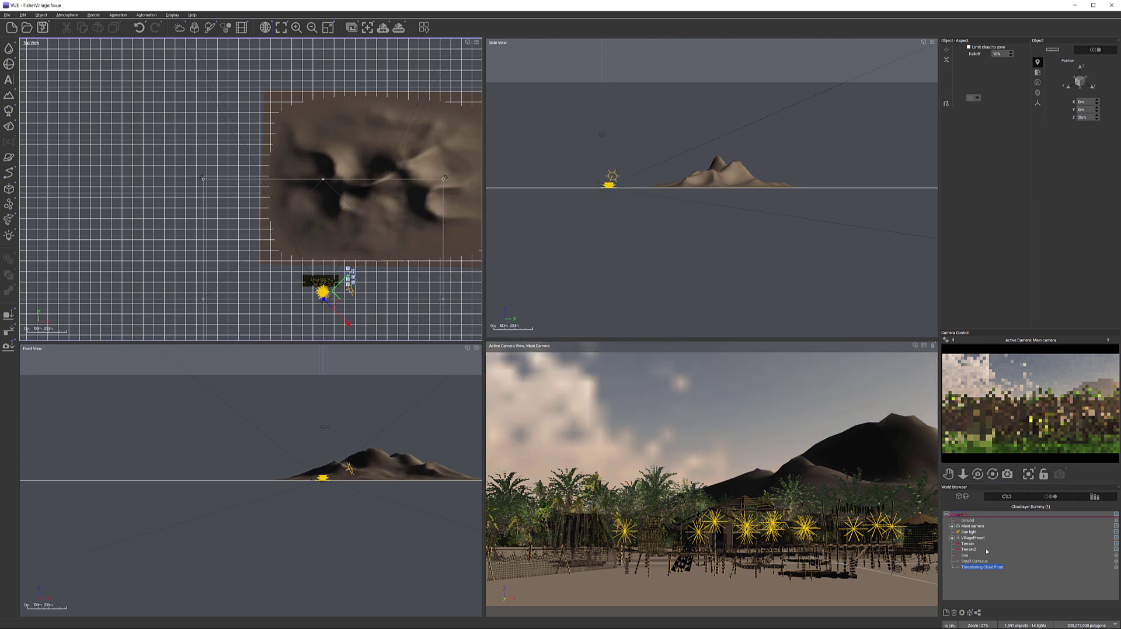
Step: Open the Sea material and change its Foam layer's overall color to a dark, muted green
{"action": "left_click", "coordinate": [971, 556]}
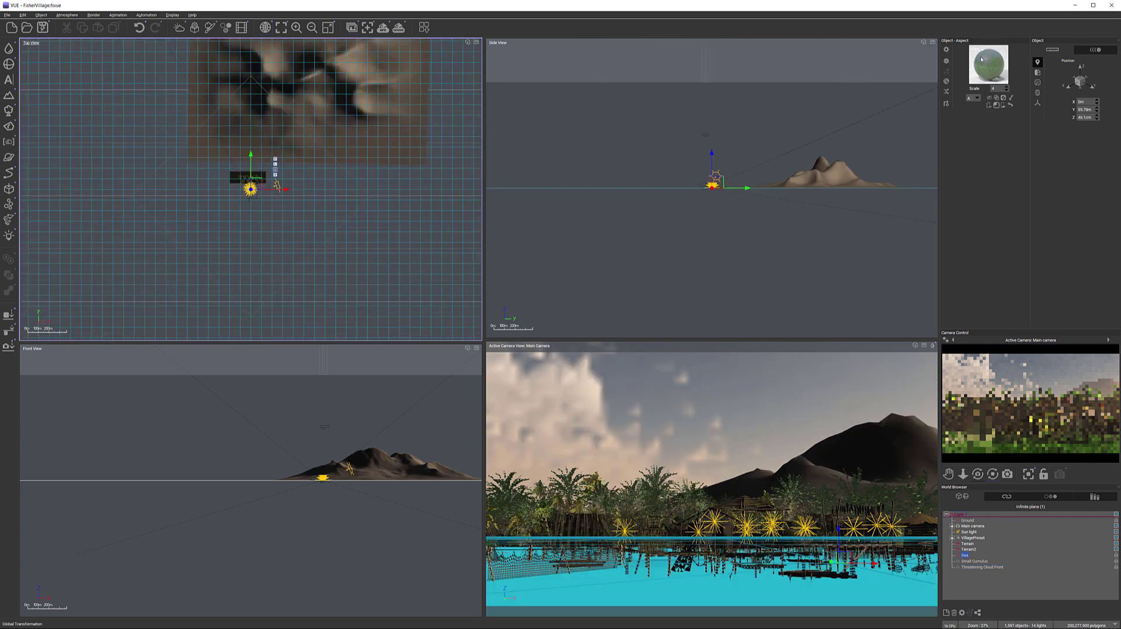
{"action": "double_click", "coordinate": [362, 97]}
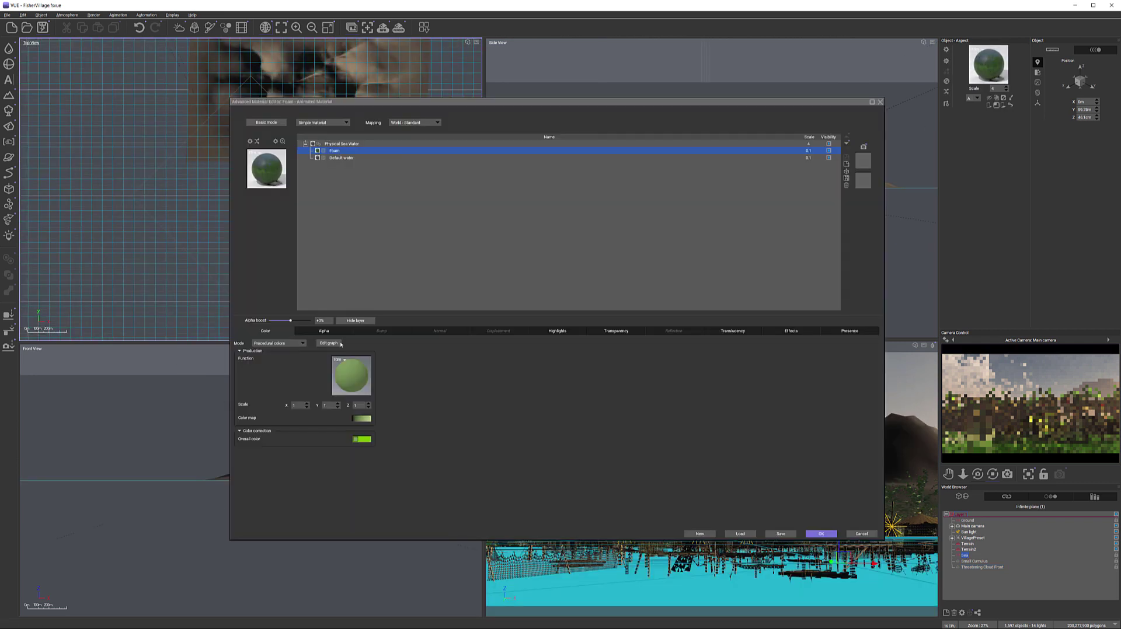
{"action": "right_click", "coordinate": [366, 442]}
{"action": "left_click", "coordinate": [380, 446]}
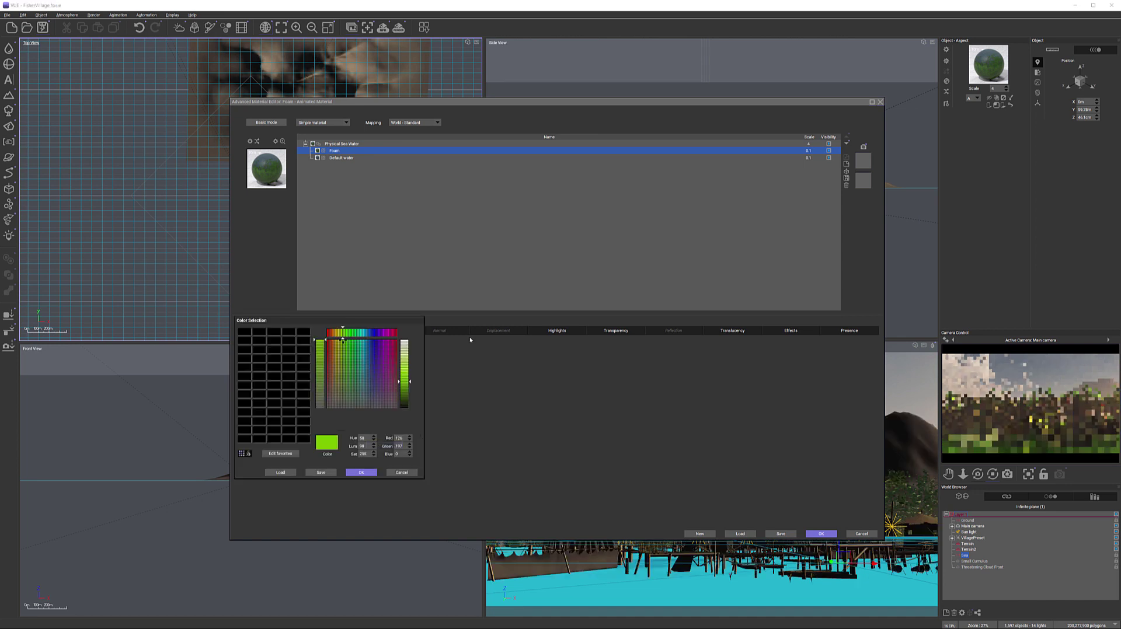
{"action": "left_click", "coordinate": [344, 396]}
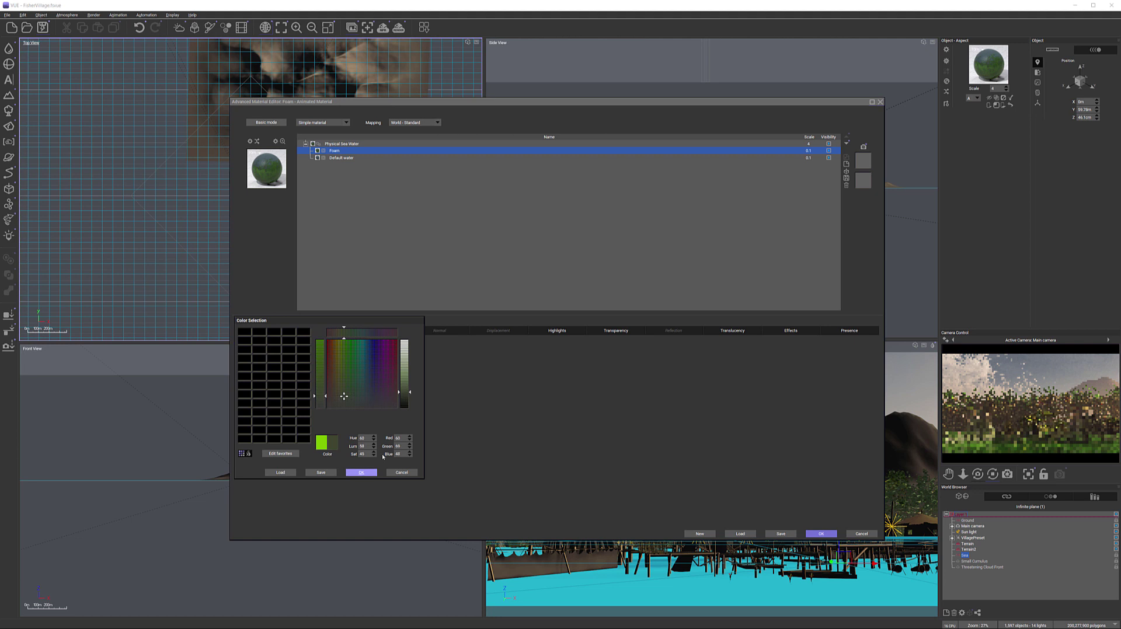
{"action": "left_click", "coordinate": [362, 473]}
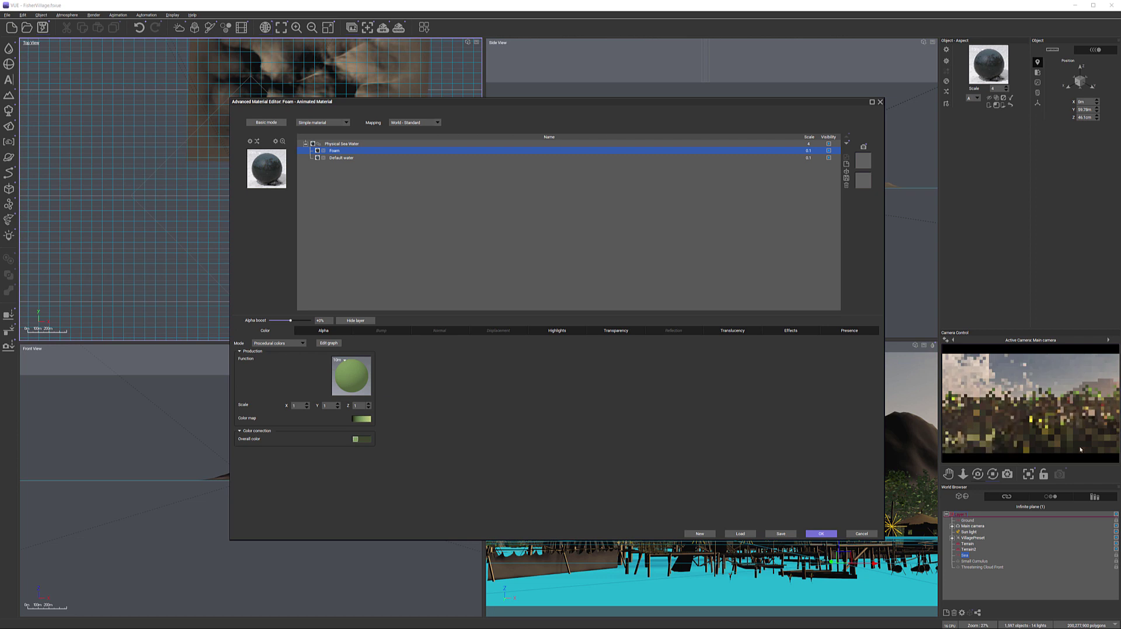
Step: Lighten the Foam layer's overall color to a luminance of 129 and lower the layer's alpha boost
{"action": "right_click", "coordinate": [356, 439]}
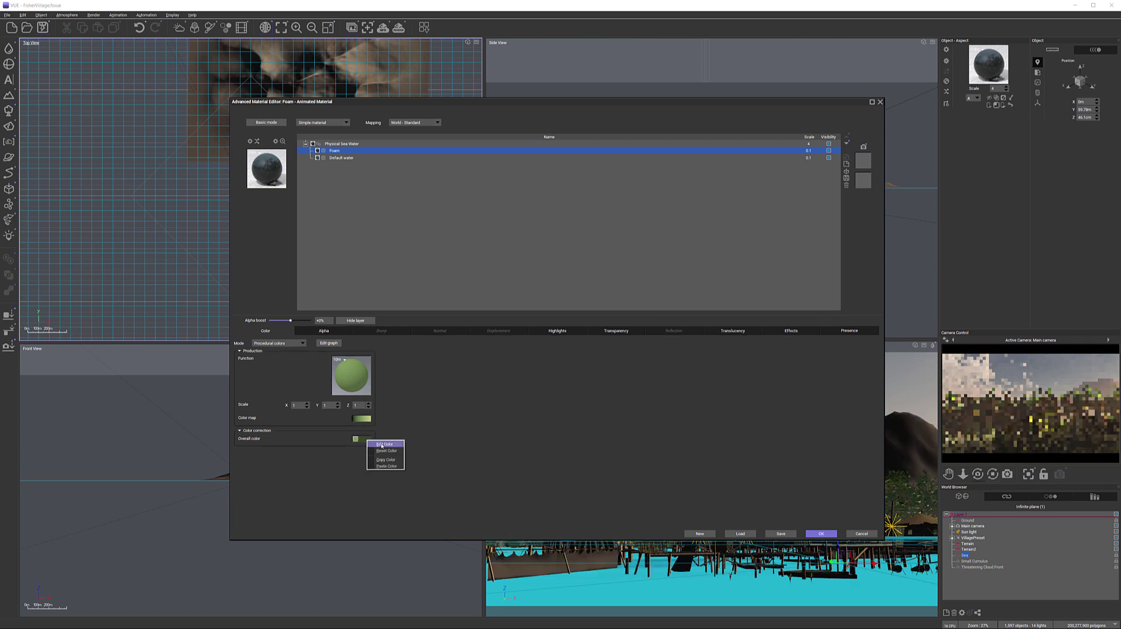
{"action": "left_click", "coordinate": [379, 444]}
{"action": "left_click_drag", "start_coordinate": [405, 382], "coordinate": [405, 371]}
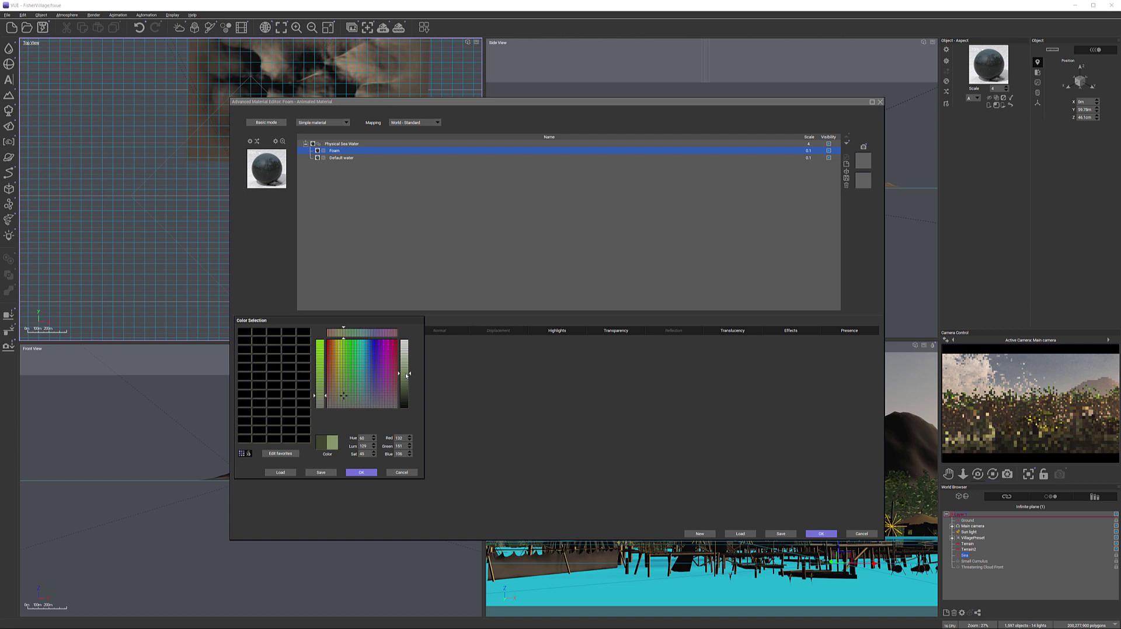
{"action": "left_click", "coordinate": [361, 473]}
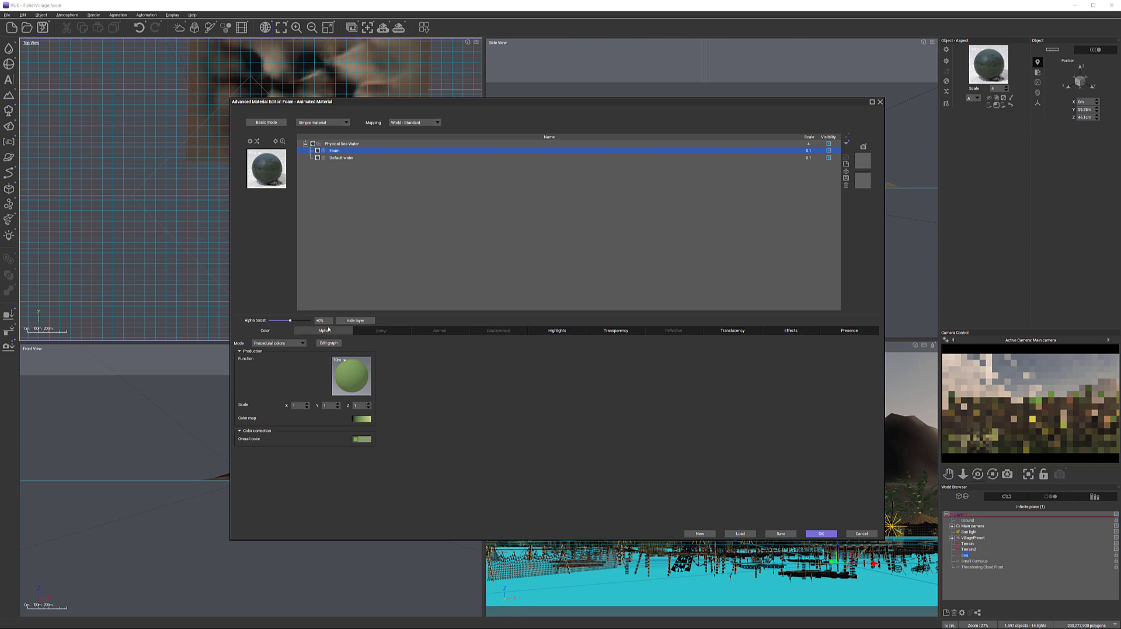
{"action": "left_click_drag", "start_coordinate": [290, 321], "coordinate": [284, 320]}
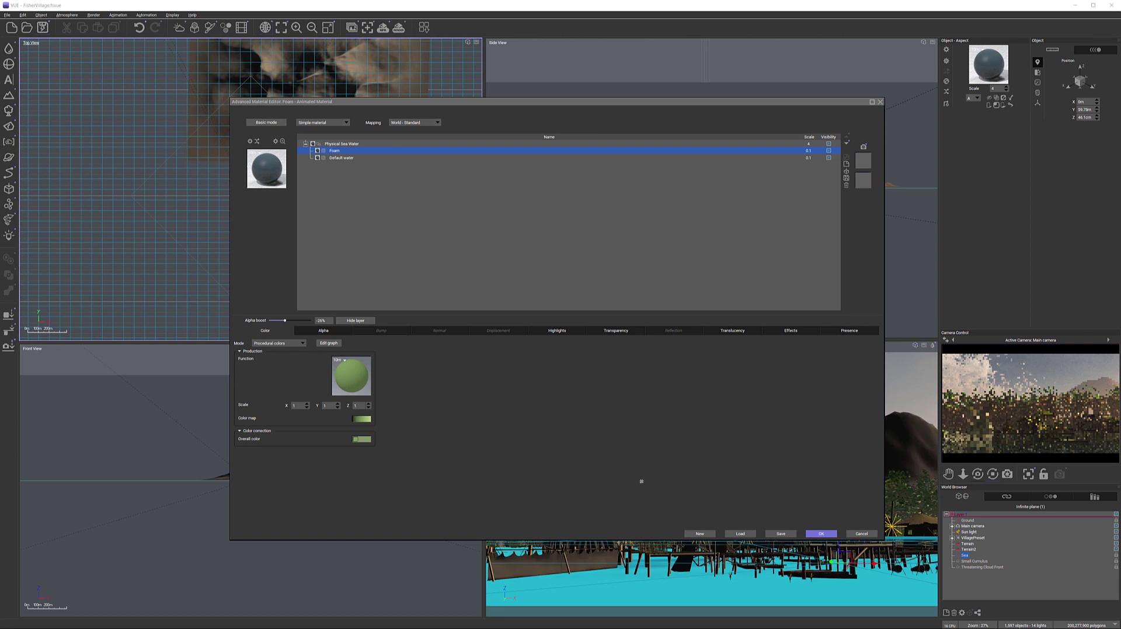
Step: Change the Foam overall color to a slightly more saturated green (RGB 140, 162, 94) and raise the layer's alpha boost
{"action": "right_click", "coordinate": [368, 439]}
{"action": "left_click", "coordinate": [386, 443]}
{"action": "left_click", "coordinate": [342, 389]}
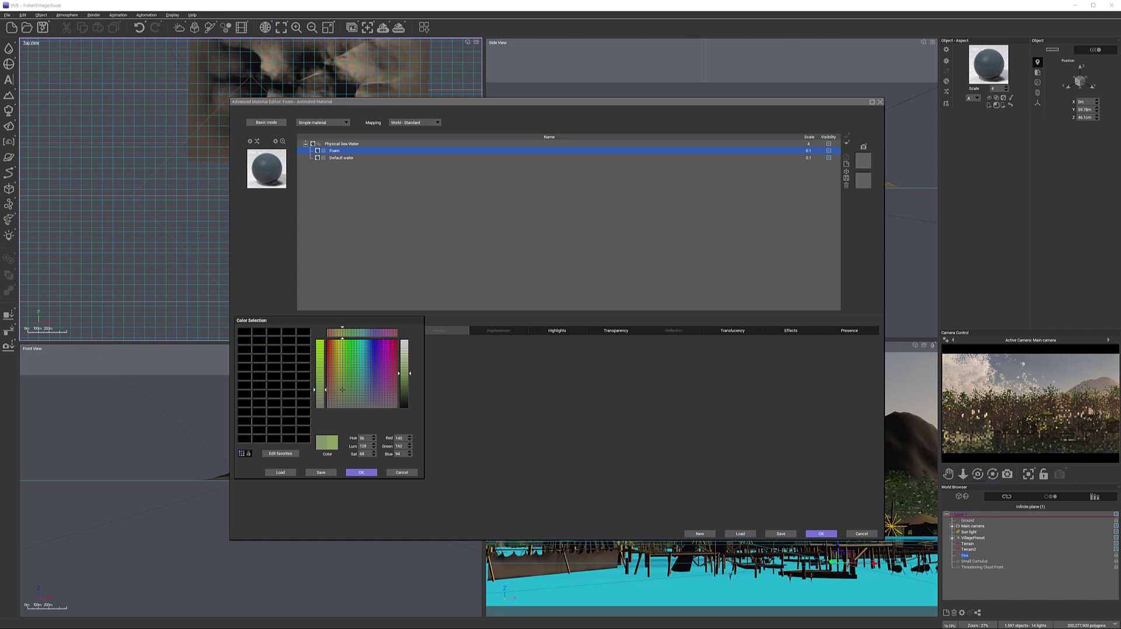
{"action": "left_click", "coordinate": [361, 473]}
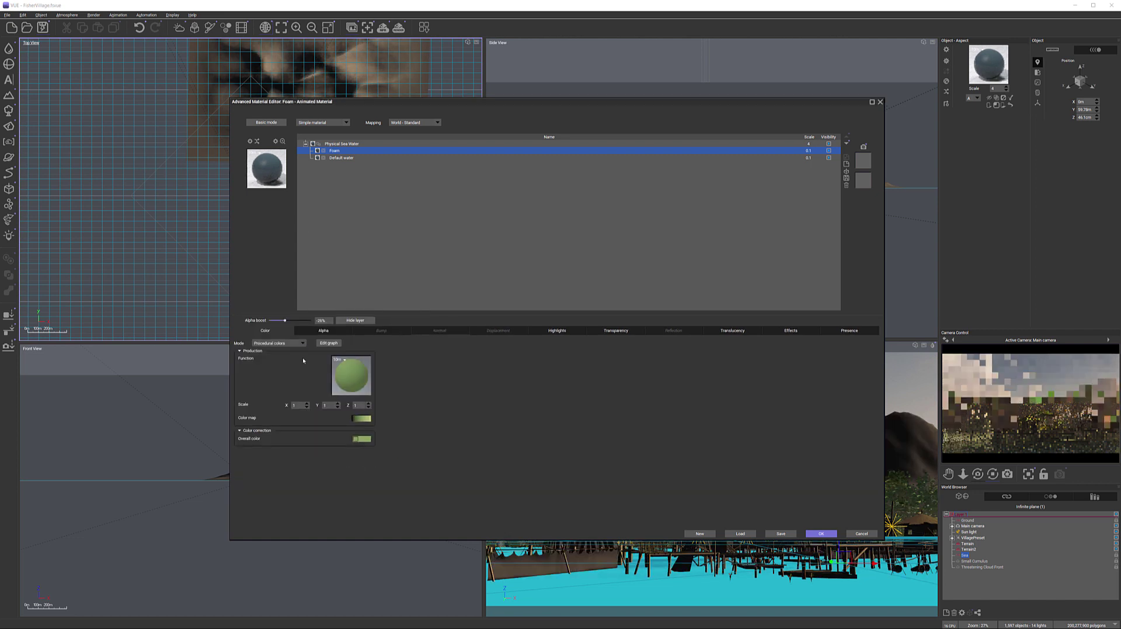
{"action": "left_click_drag", "start_coordinate": [291, 321], "coordinate": [295, 320]}
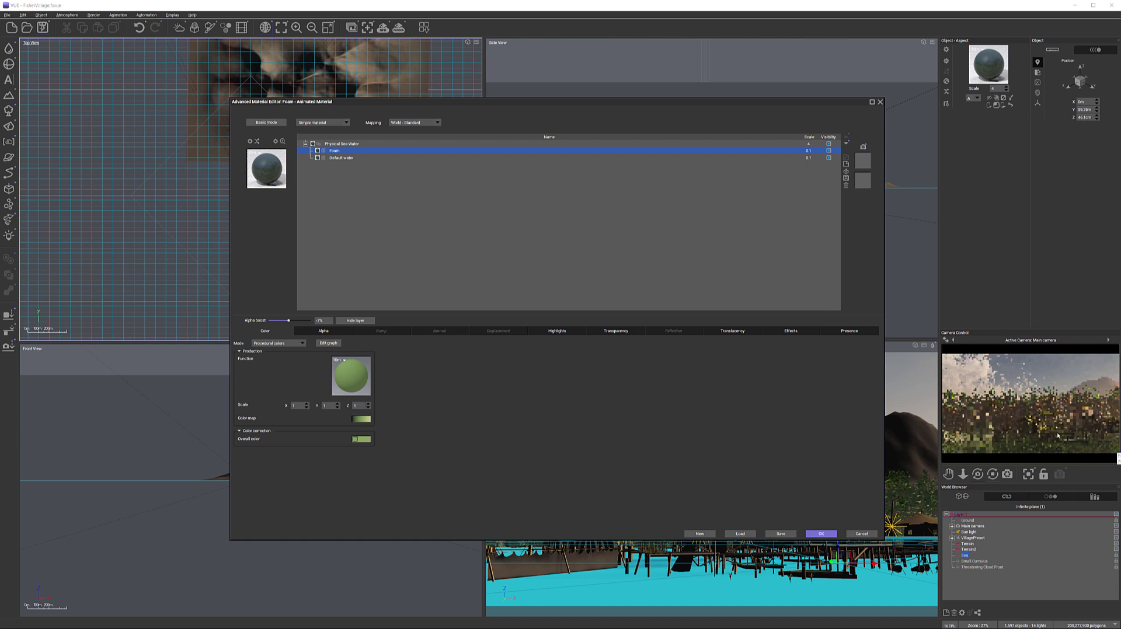
Step: Refresh the camera preview to check the water and accept the Sea material changes
{"action": "right_click", "coordinate": [970, 433]}
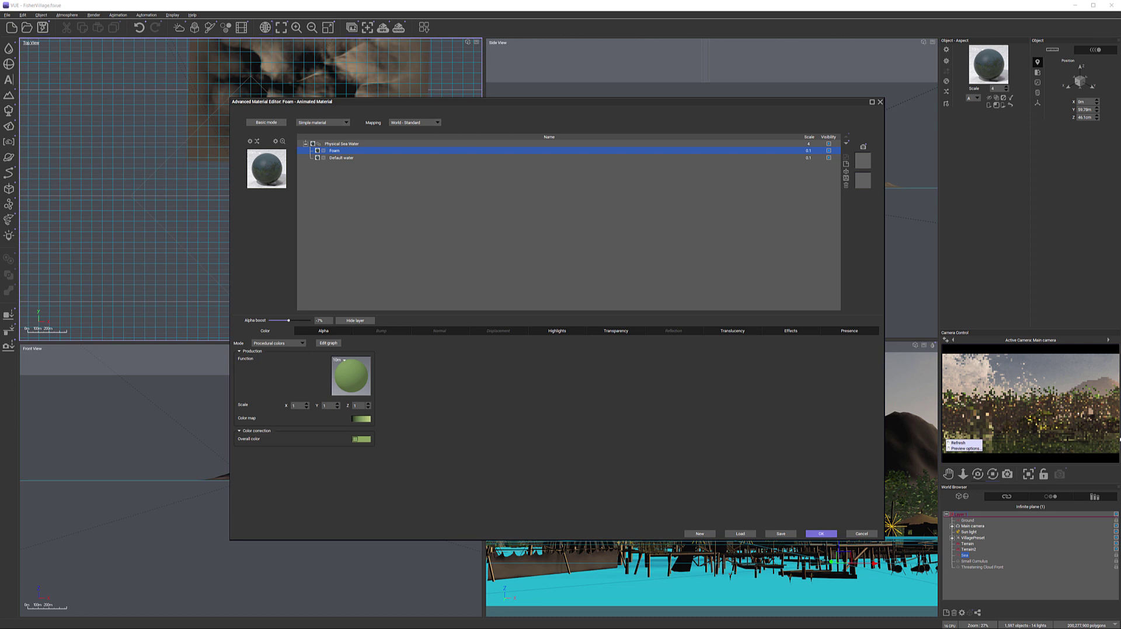
{"action": "left_click", "coordinate": [1089, 448]}
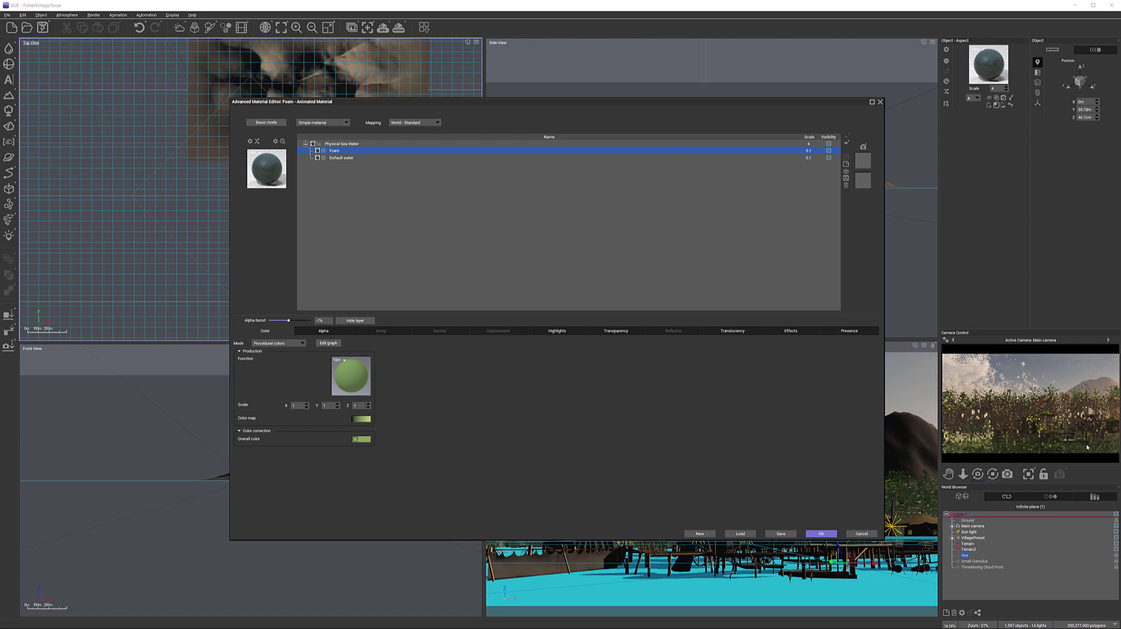
{"action": "left_click", "coordinate": [821, 533]}
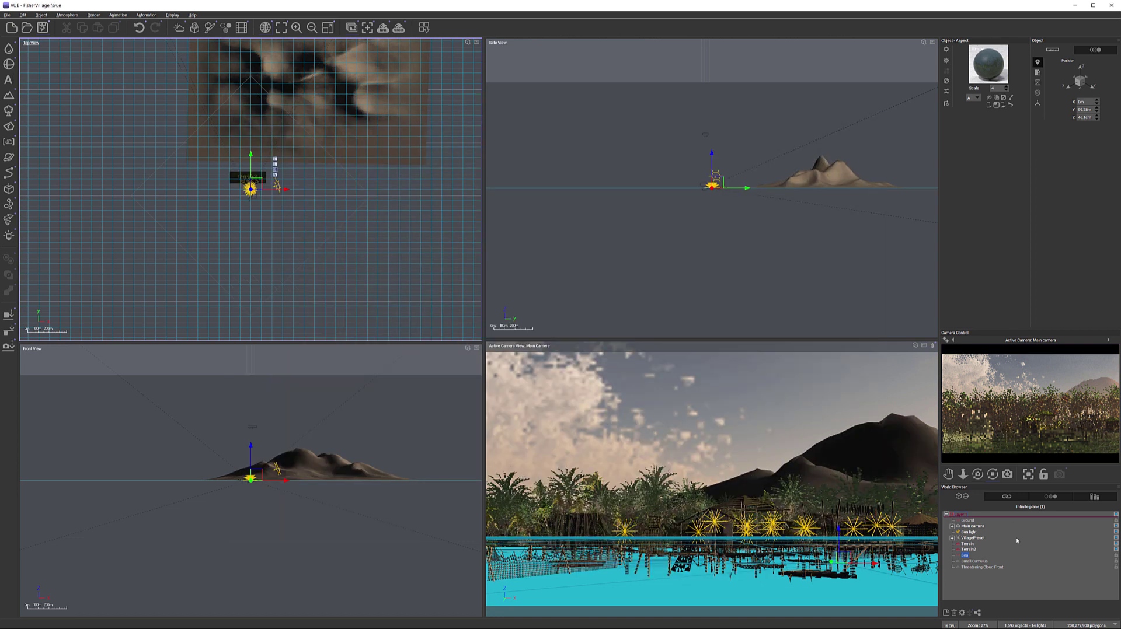
Step: Move the main camera slightly forward and sideways in the top view, closer to the fishing village
{"action": "left_click", "coordinate": [973, 526]}
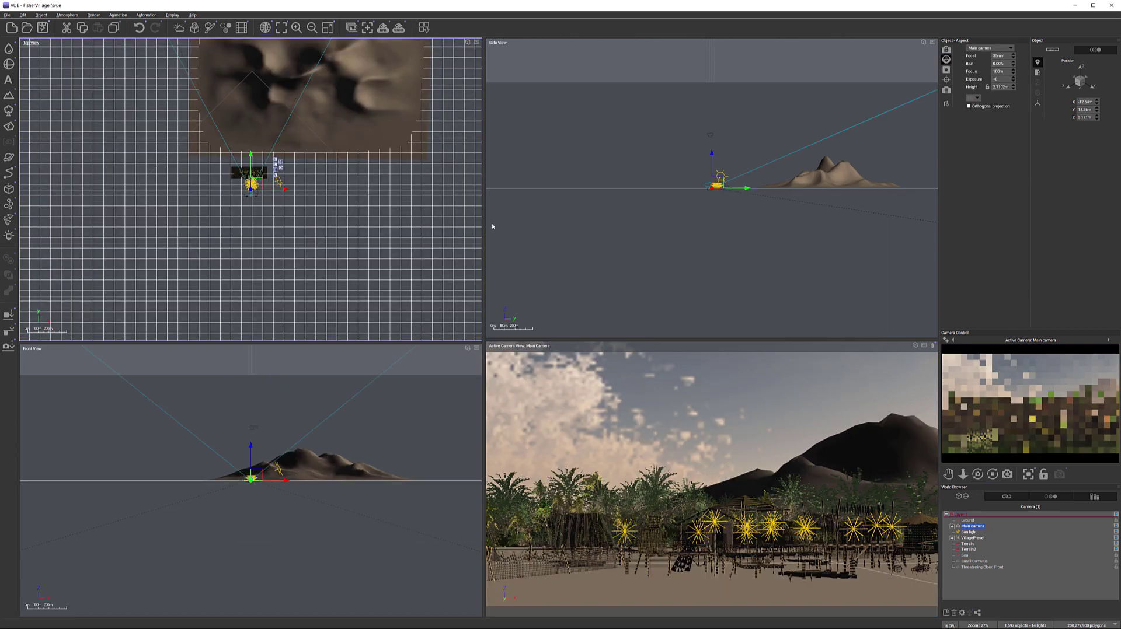
{"action": "right_click_drag", "start_coordinate": [310, 221], "coordinate": [396, 235]}
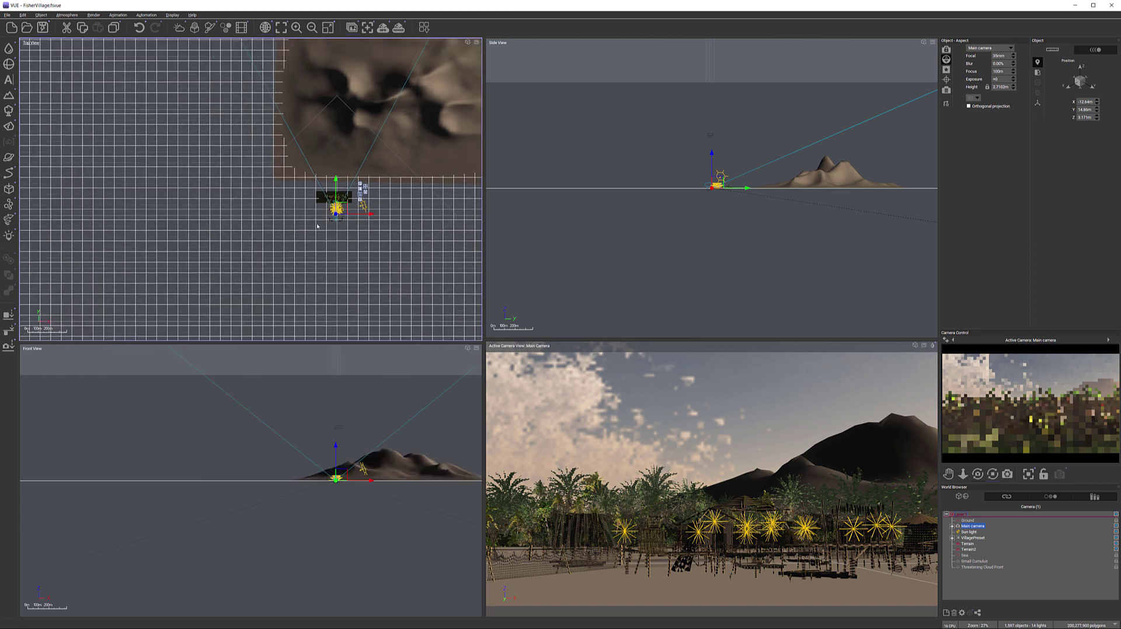
{"action": "scroll", "coordinate": [354, 228], "scroll_direction": "up", "scroll_amount": 4}
{"action": "scroll", "coordinate": [354, 228], "scroll_direction": "up", "scroll_amount": 6}
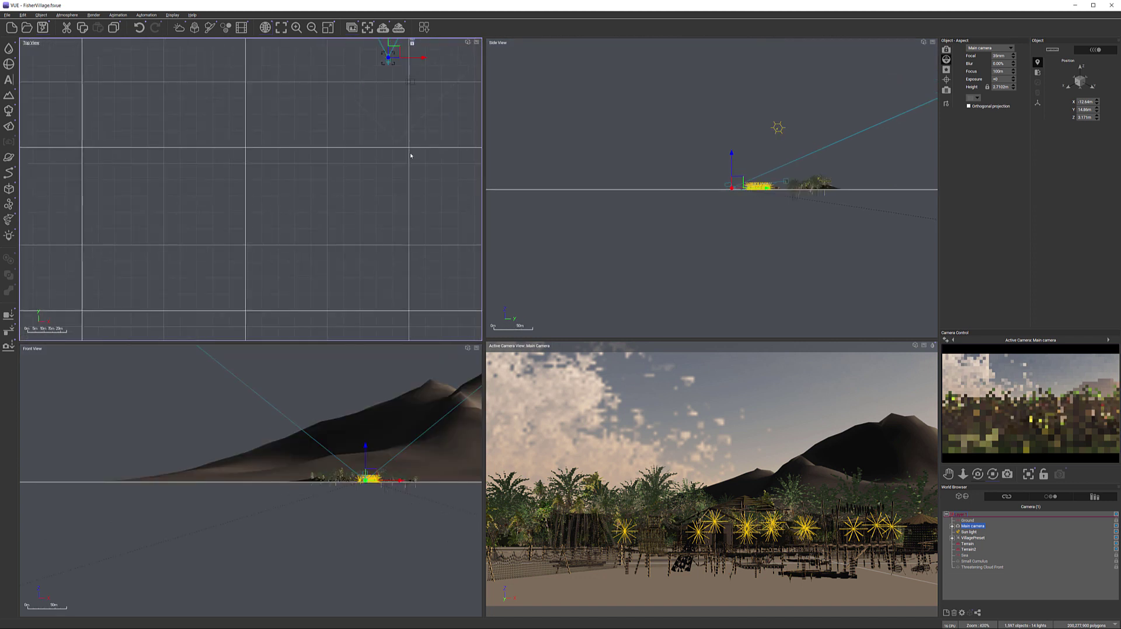
{"action": "right_click_drag", "start_coordinate": [366, 285], "coordinate": [344, 359]}
{"action": "scroll", "coordinate": [350, 204], "scroll_direction": "up", "scroll_amount": 1}
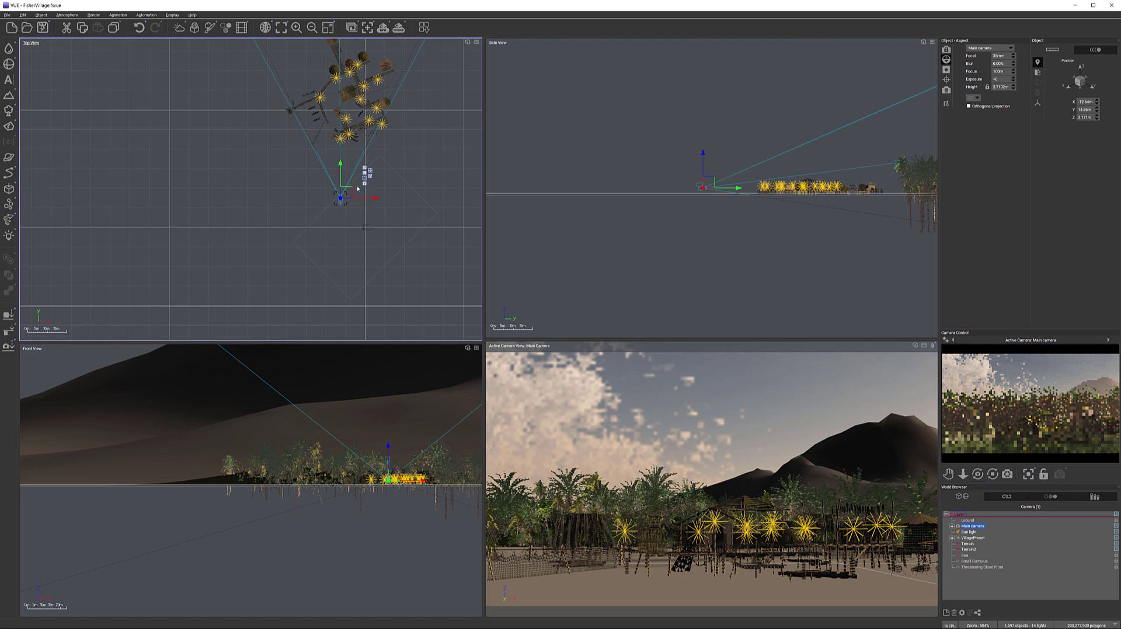
{"action": "left_click_drag", "start_coordinate": [347, 191], "coordinate": [333, 183]}
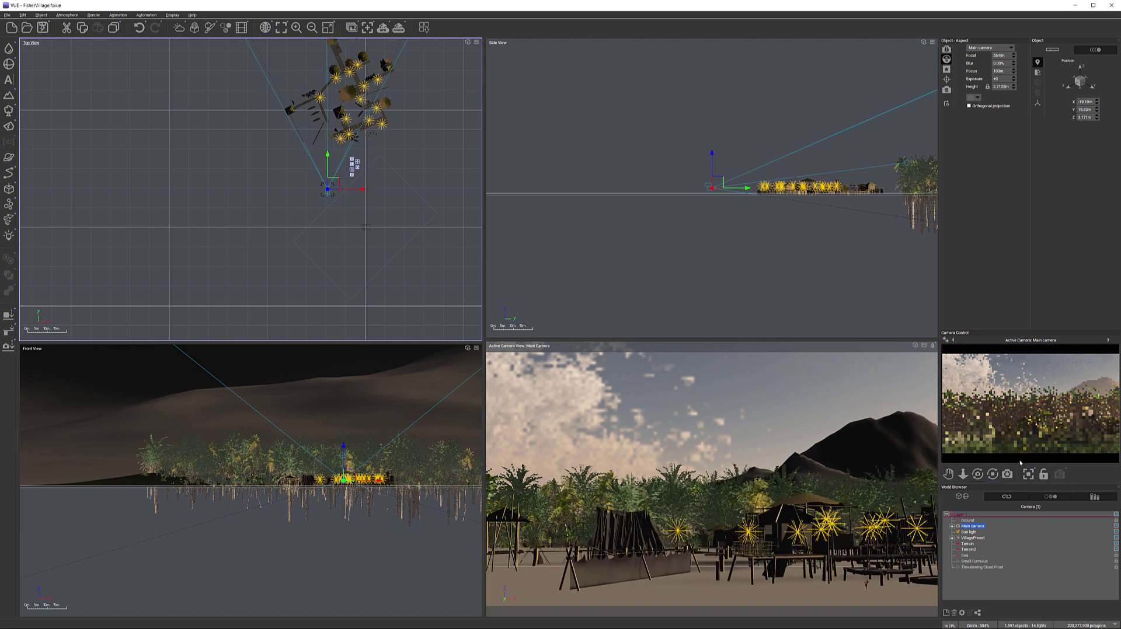
Step: Rotate the main camera slightly to reframe the village with the mountain behind it, and check the preview
{"action": "left_click_drag", "start_coordinate": [978, 475], "coordinate": [978, 475]}
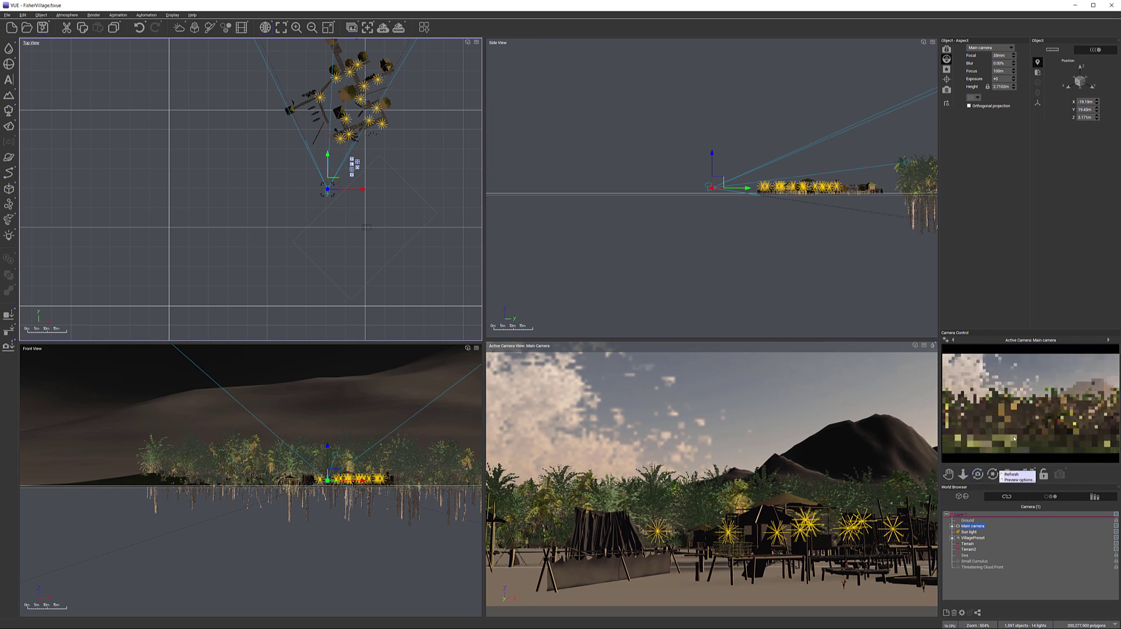
{"action": "left_click_drag", "start_coordinate": [978, 474], "coordinate": [978, 474]}
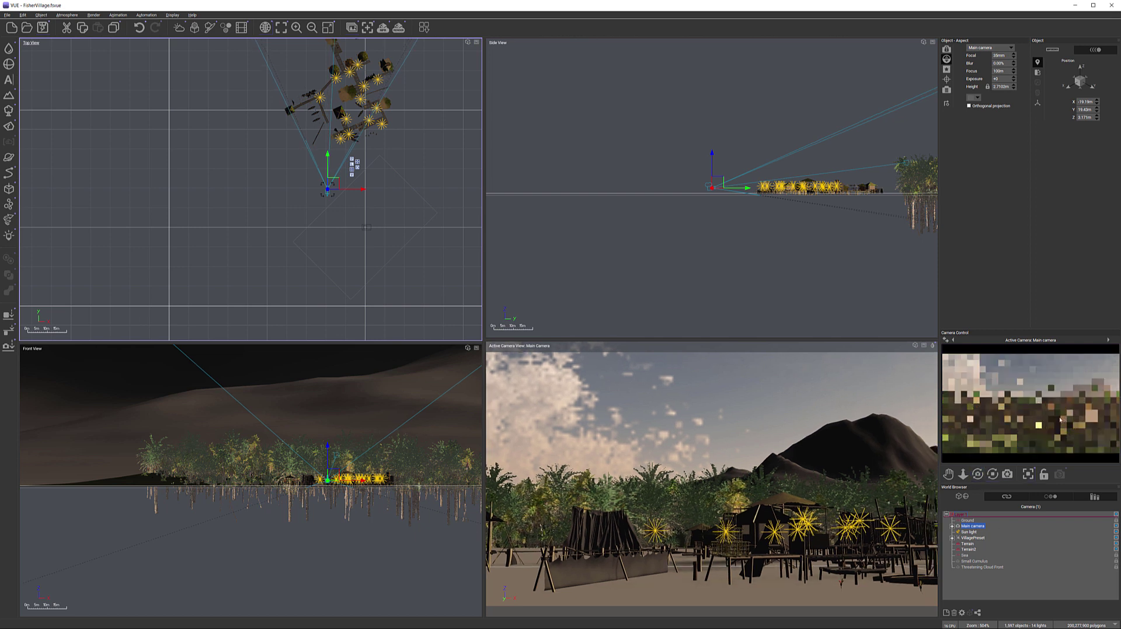
{"action": "right_click", "coordinate": [1055, 450]}
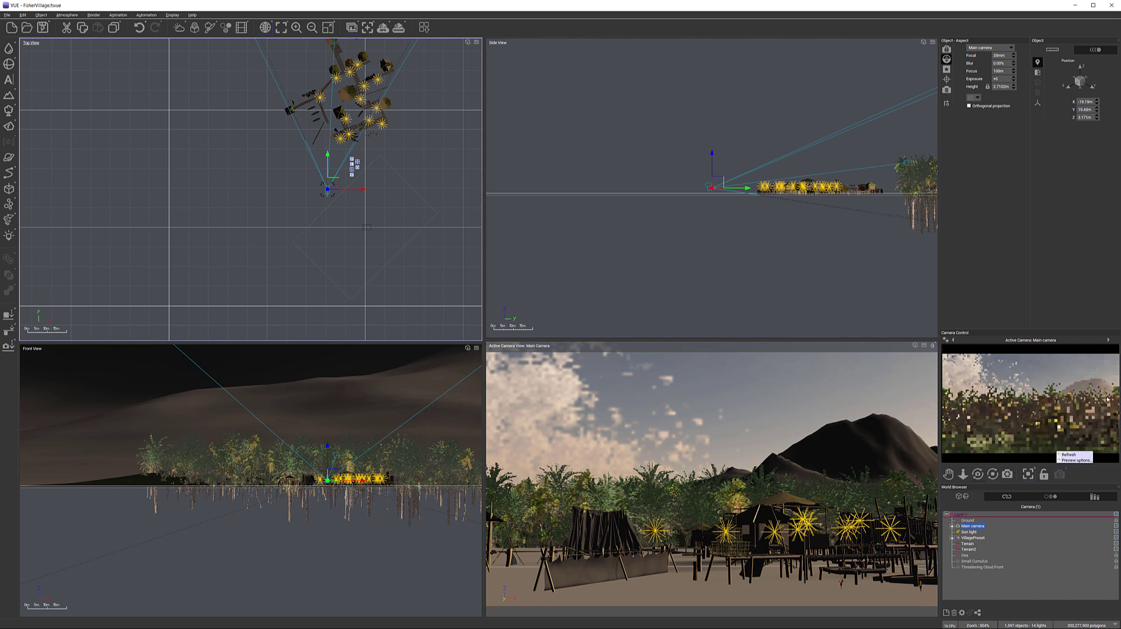
{"action": "left_click", "coordinate": [1054, 428]}
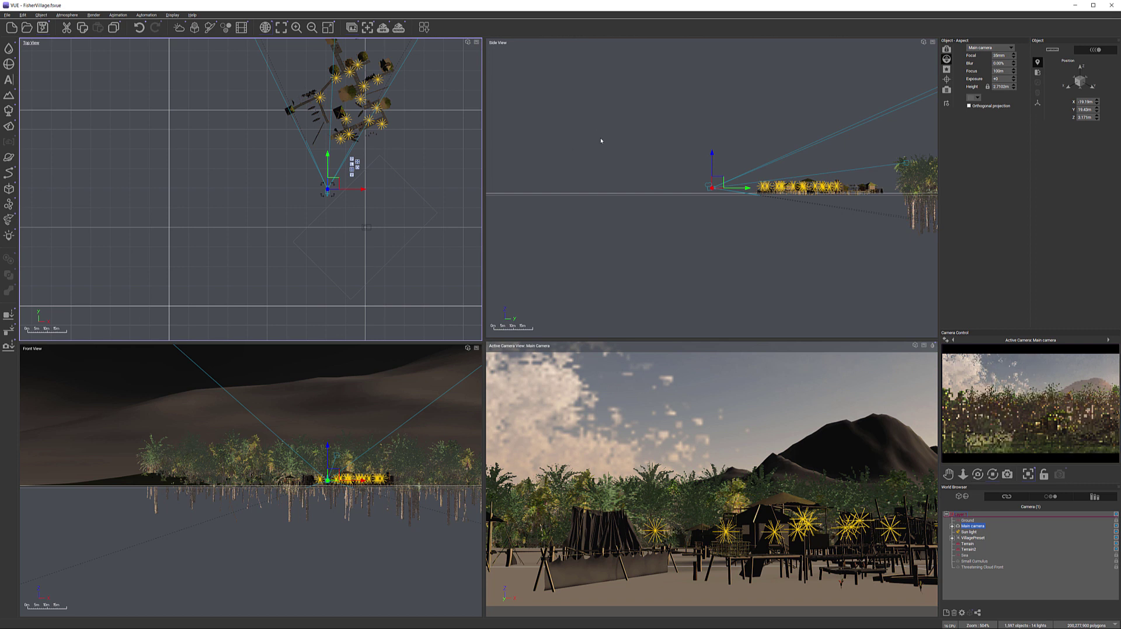
Step: Save the scene and set the render picture size to 1920x1080
{"action": "right_click", "coordinate": [402, 29]}
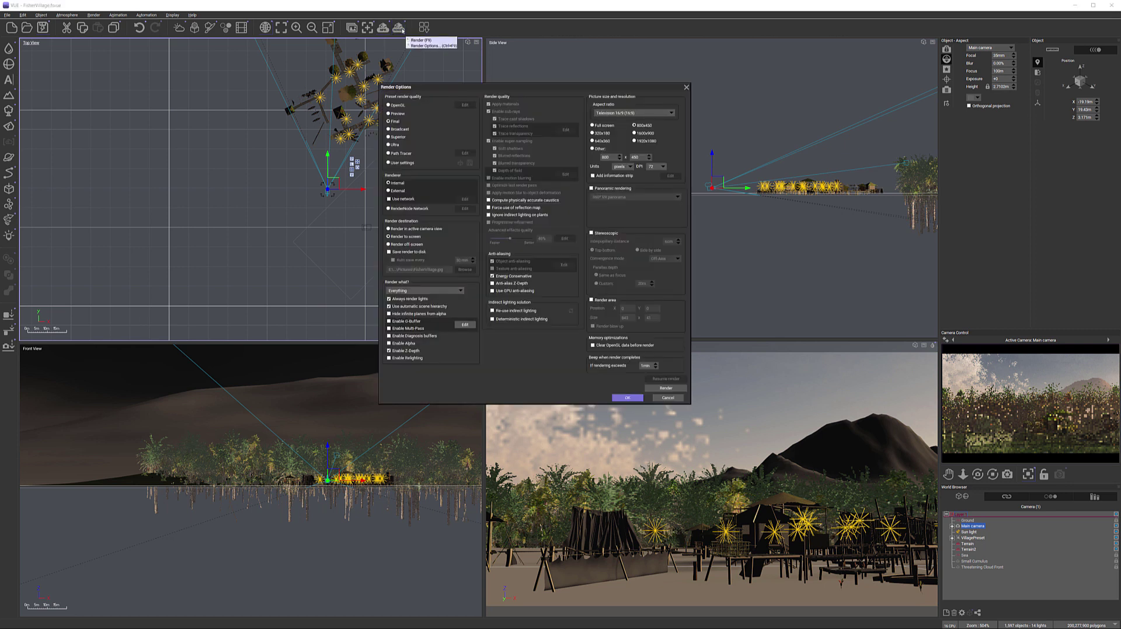
{"action": "left_click", "coordinate": [686, 87]}
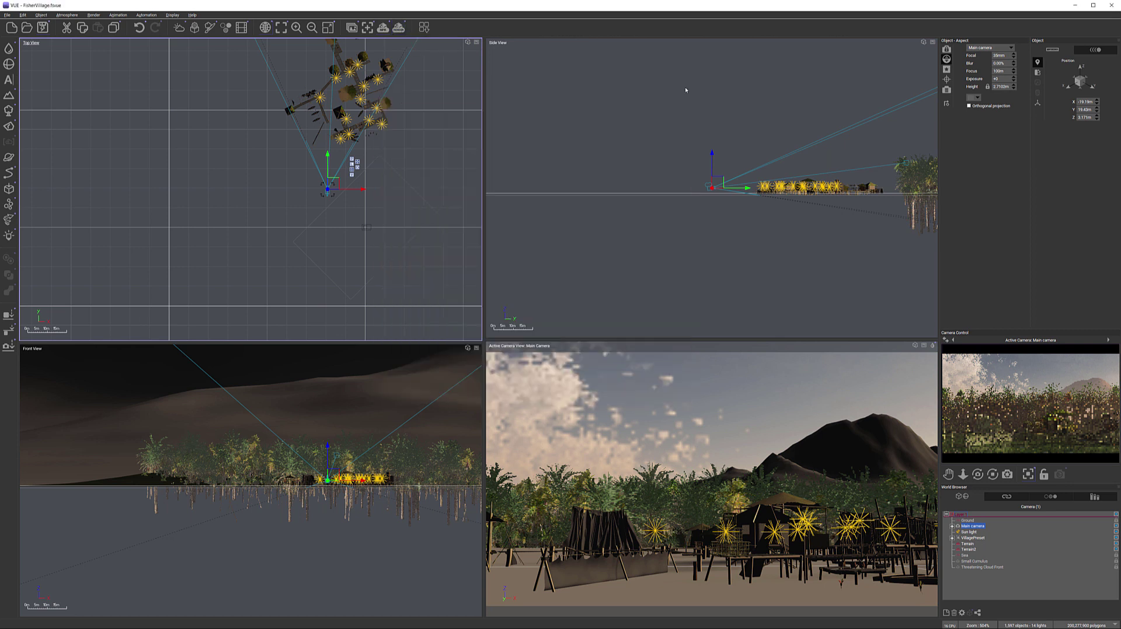
{"action": "left_click", "coordinate": [42, 28]}
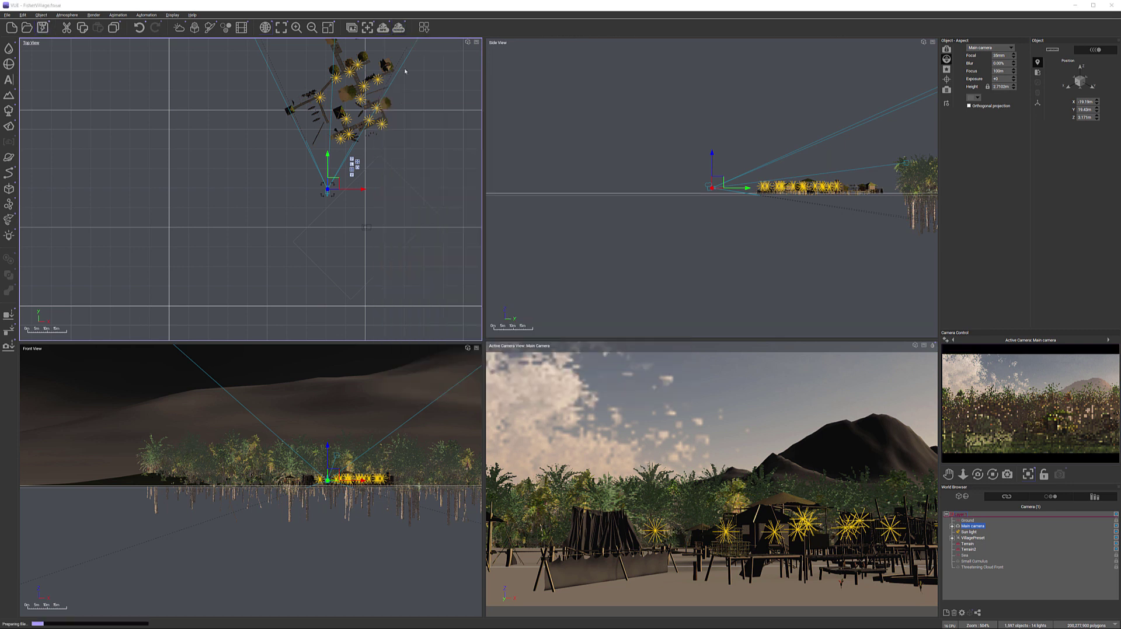
{"action": "right_click", "coordinate": [397, 31]}
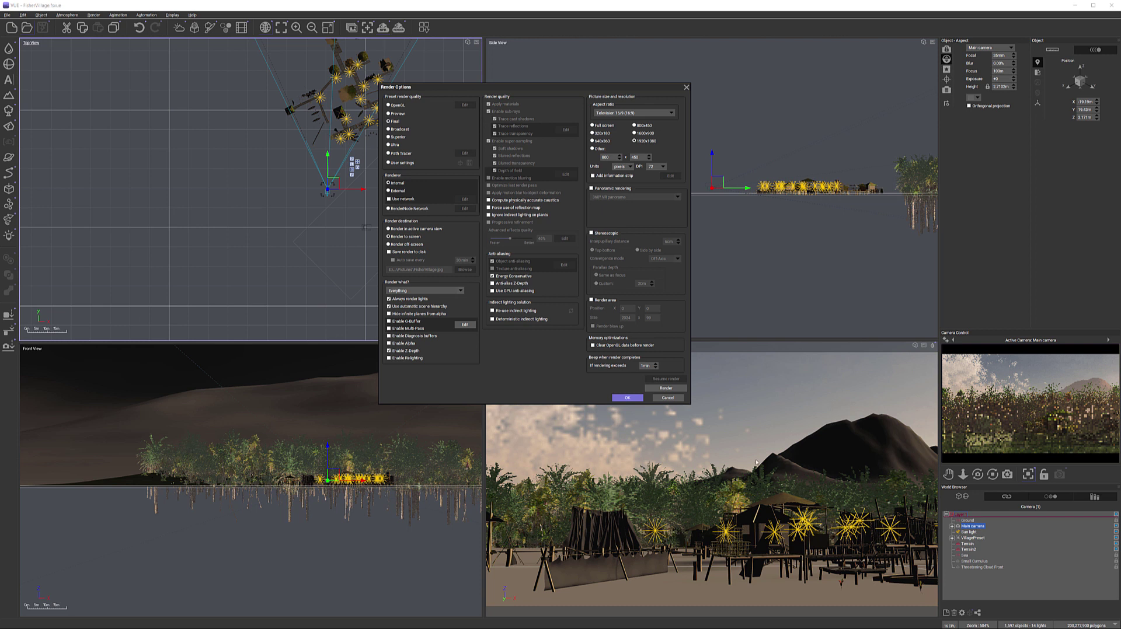
{"action": "left_click", "coordinate": [636, 399]}
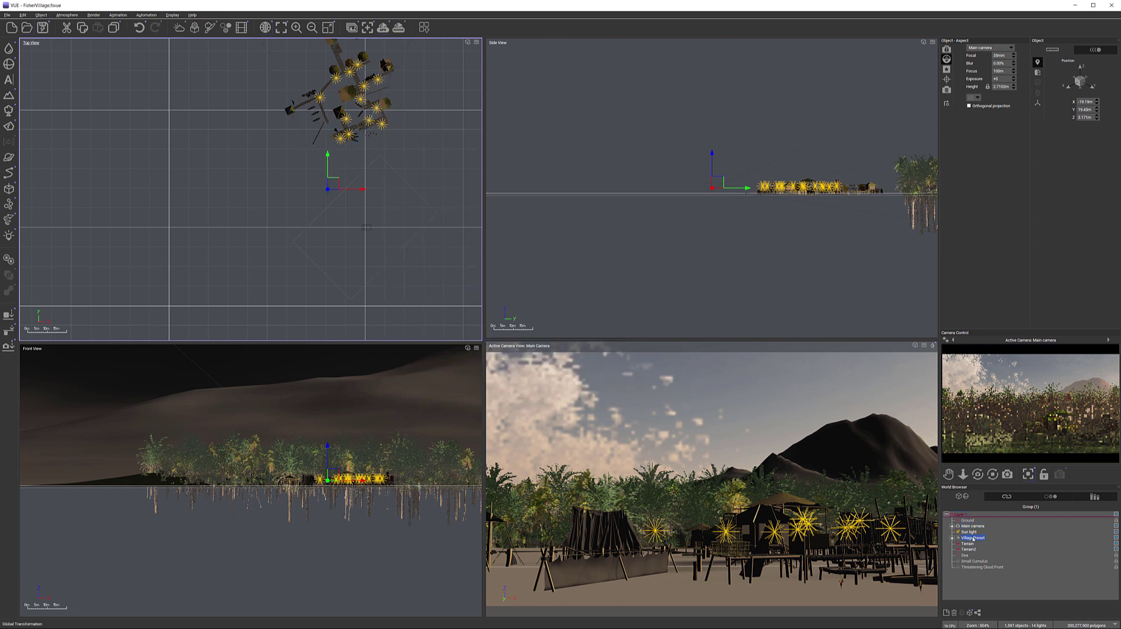
Step: Lower the VillagePreset group slightly towards the water in the side view, to a height of about 1.68 m
{"action": "left_click", "coordinate": [973, 538]}
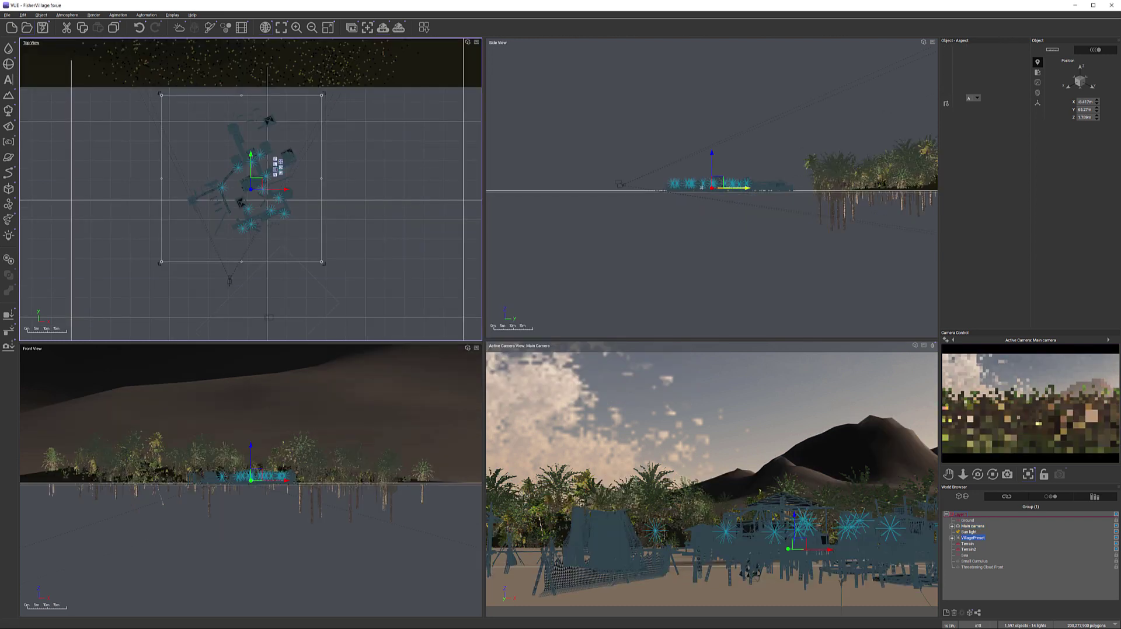
{"action": "scroll", "coordinate": [708, 185], "scroll_direction": "up", "scroll_amount": 10}
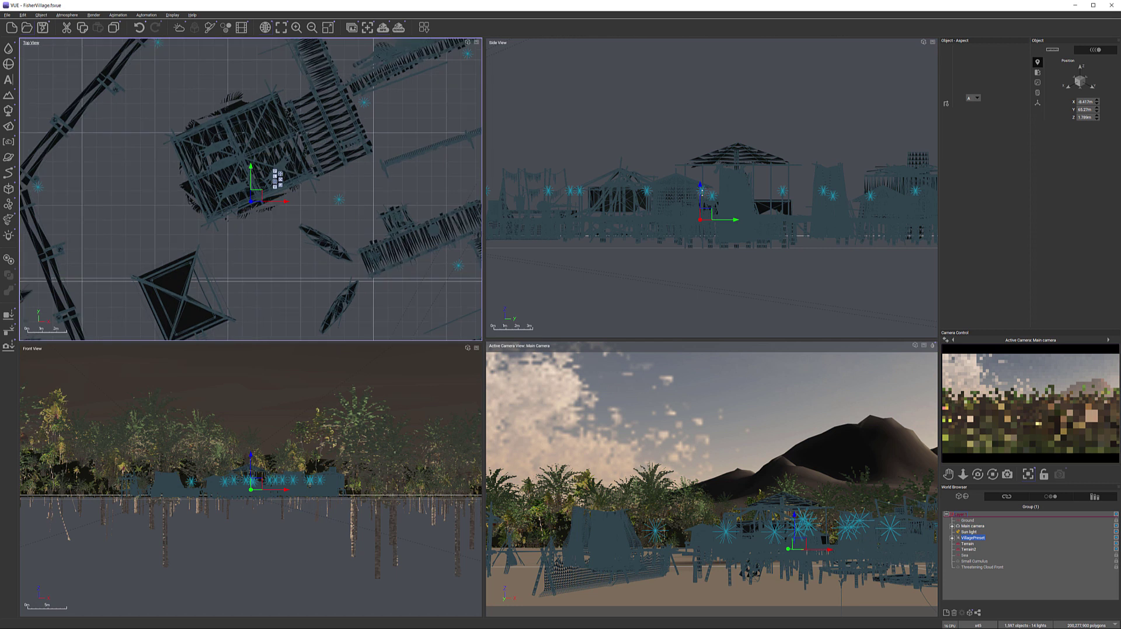
{"action": "scroll", "coordinate": [701, 191], "scroll_direction": "up", "scroll_amount": 5}
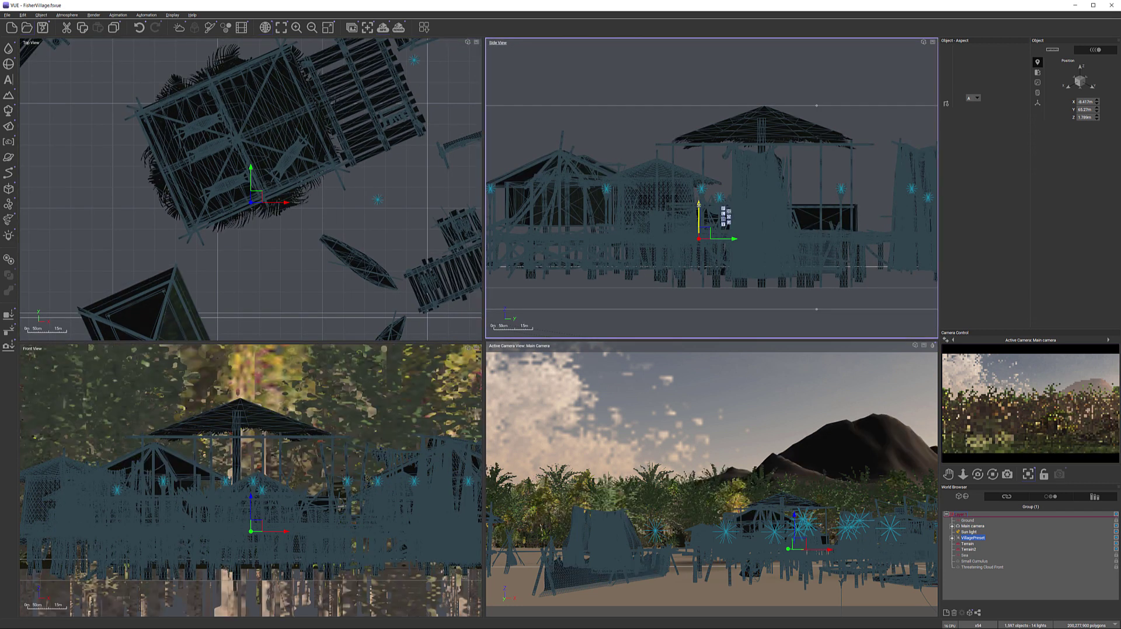
{"action": "left_click_drag", "start_coordinate": [698, 205], "coordinate": [698, 208]}
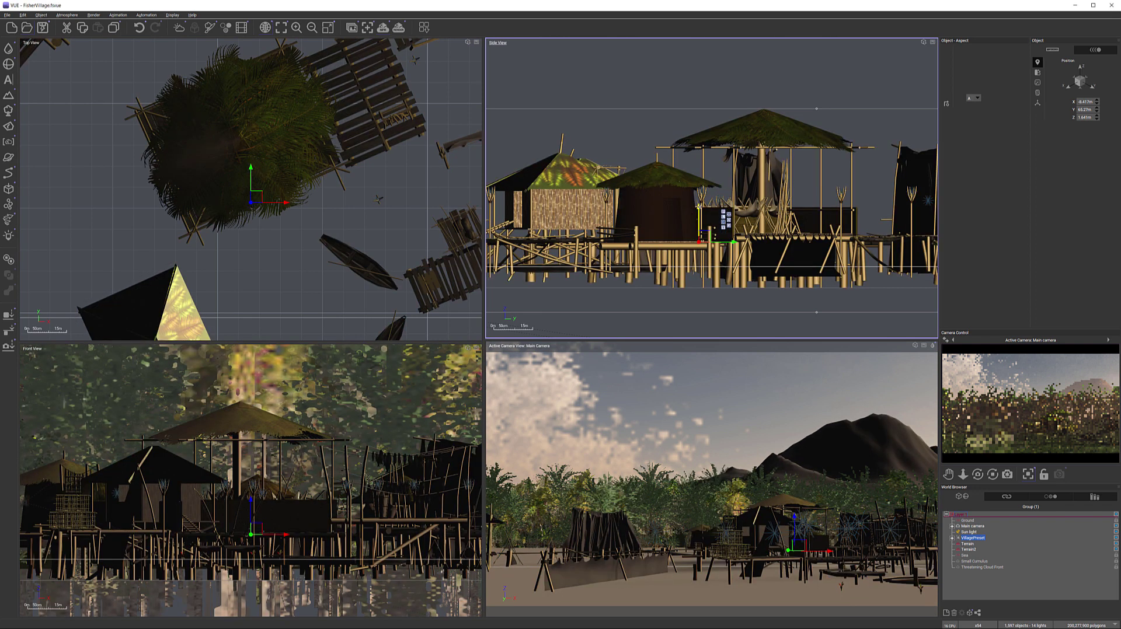
{"action": "left_click", "coordinate": [698, 208]}
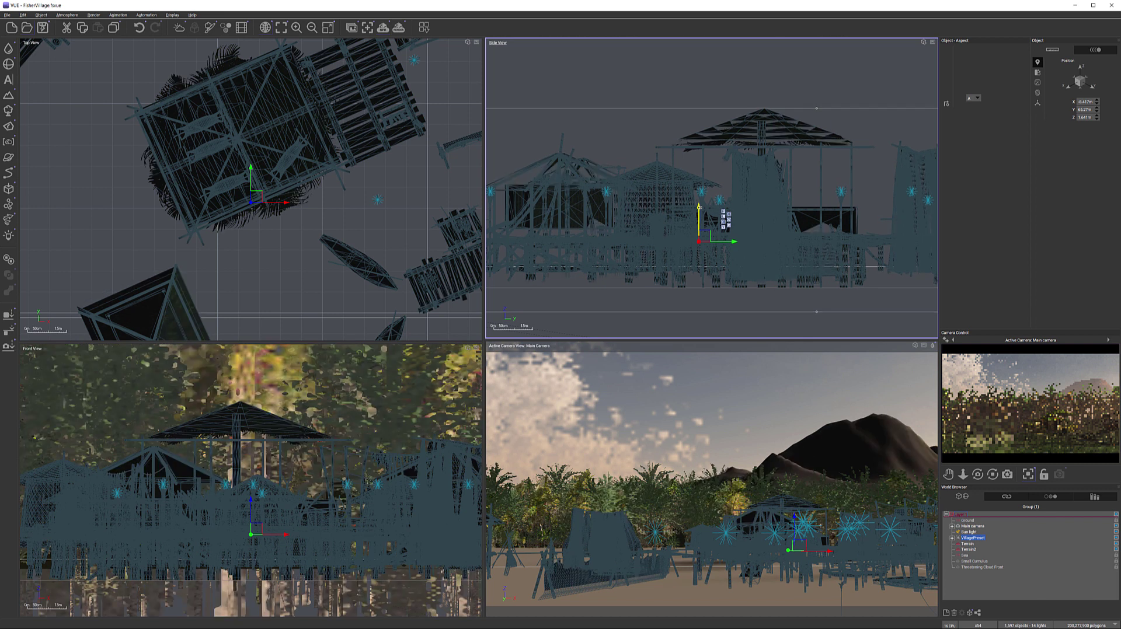
{"action": "left_click_drag", "start_coordinate": [699, 208], "coordinate": [698, 207]}
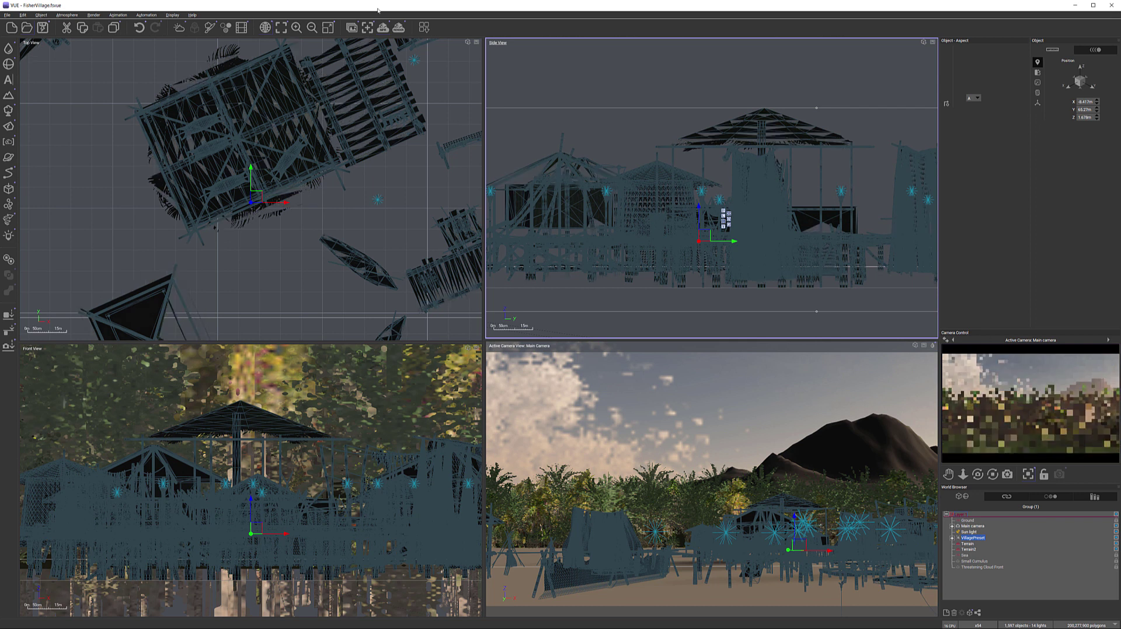
Step: Render the scene, accept the post-render options and hide the finished image
{"action": "left_click", "coordinate": [399, 28]}
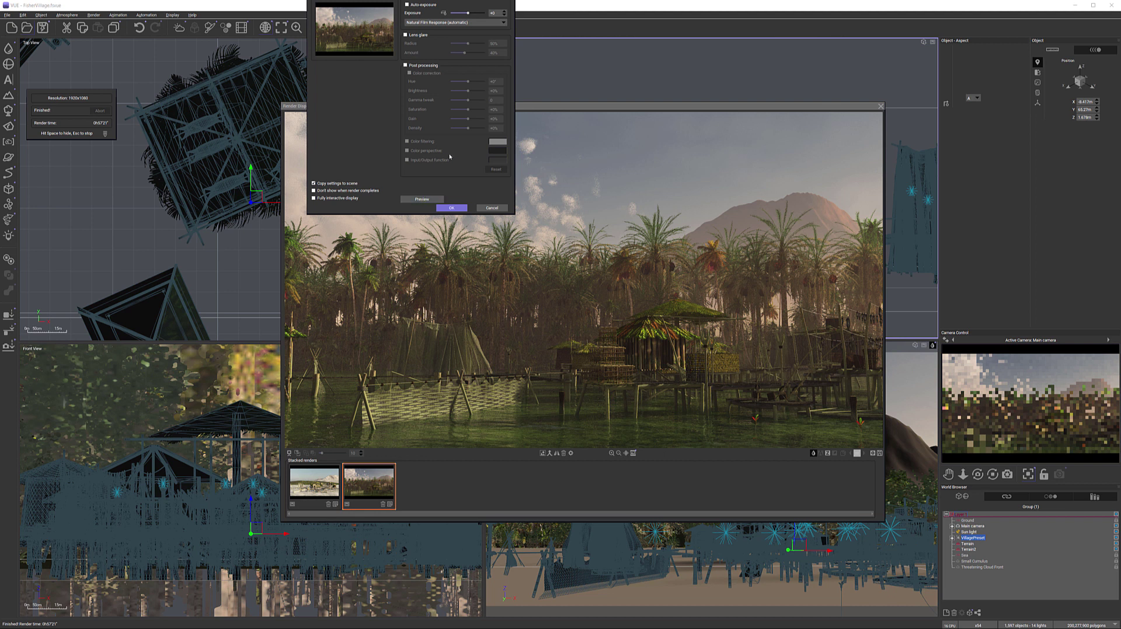
{"action": "left_click", "coordinate": [451, 208]}
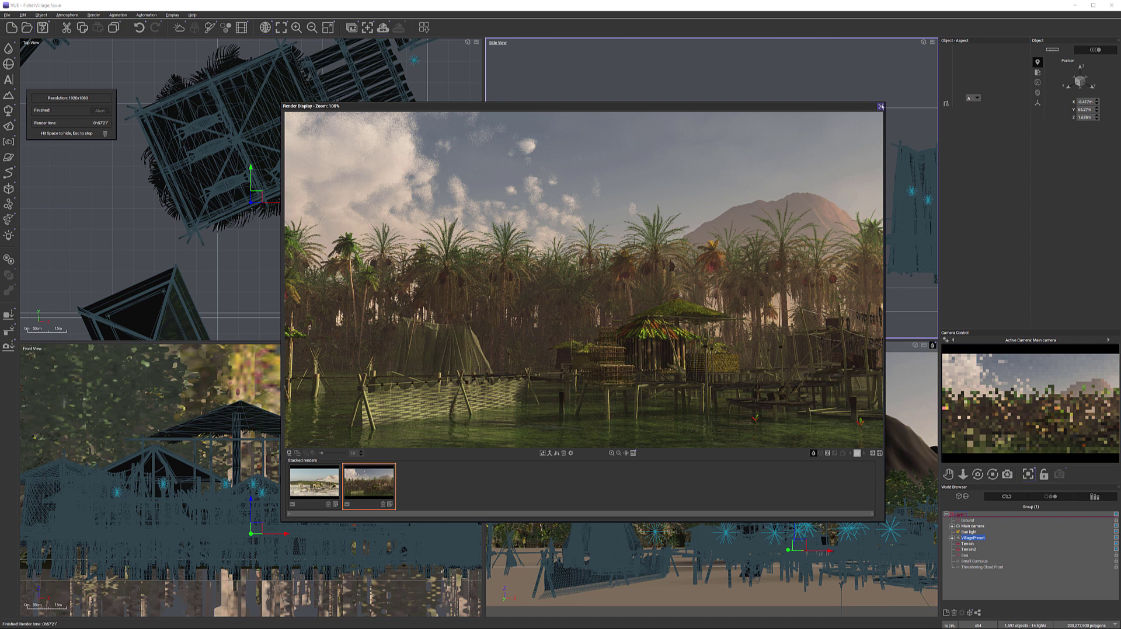
{"action": "key", "text": "space"}
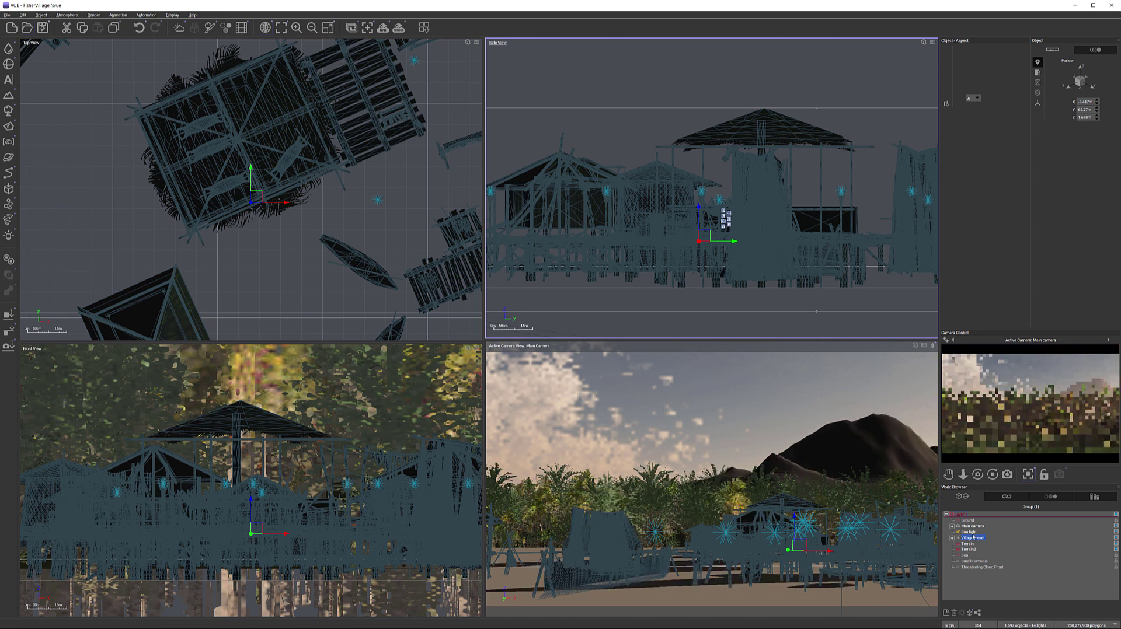
Step: Frame the VillagePreset group, widen the object properties area and expand the group to list its parts
{"action": "double_click", "coordinate": [972, 538]}
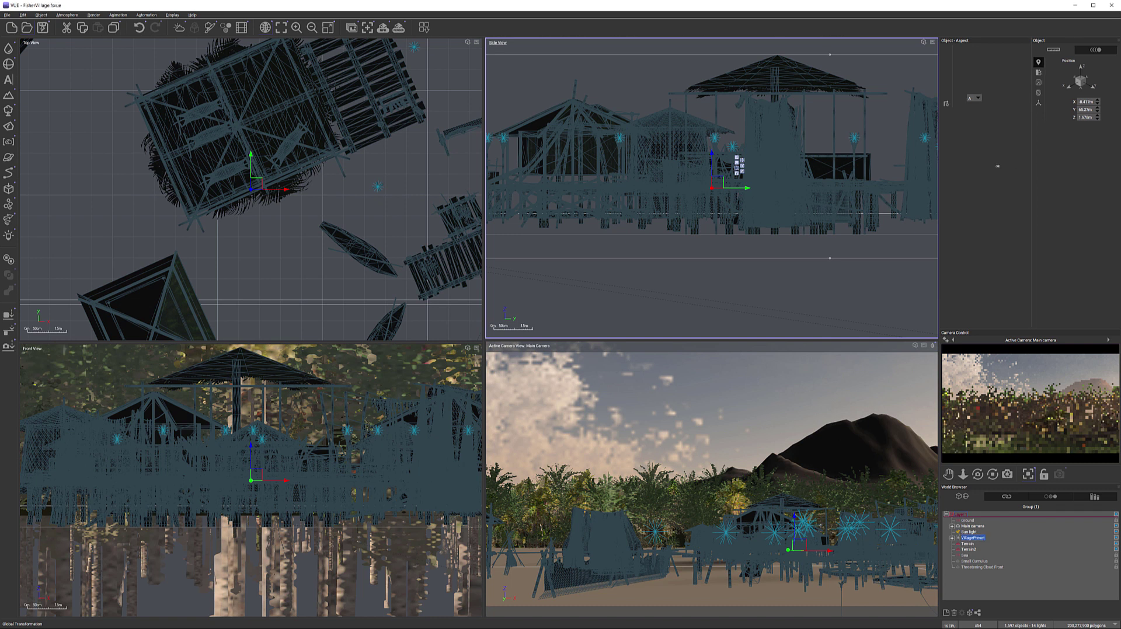
{"action": "left_click_drag", "start_coordinate": [1030, 168], "coordinate": [1005, 168]}
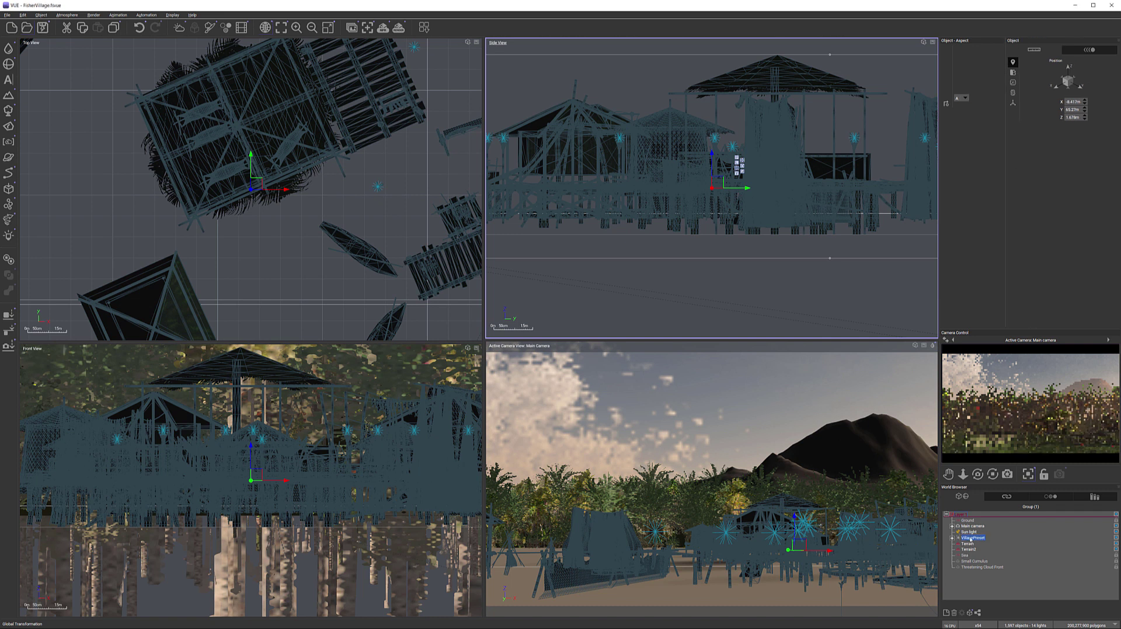
{"action": "left_click", "coordinate": [953, 538]}
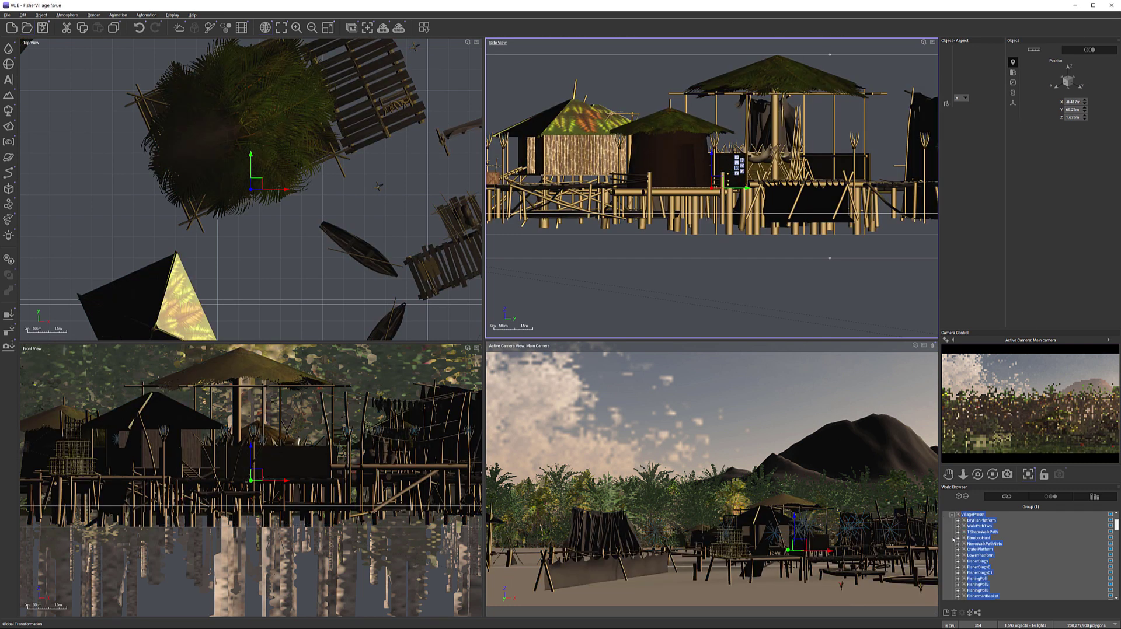
Step: Examine the village group's individual parts one by one, including its platforms, walk paths, dinghies, fishing poles and huts
{"action": "left_click", "coordinate": [982, 521]}
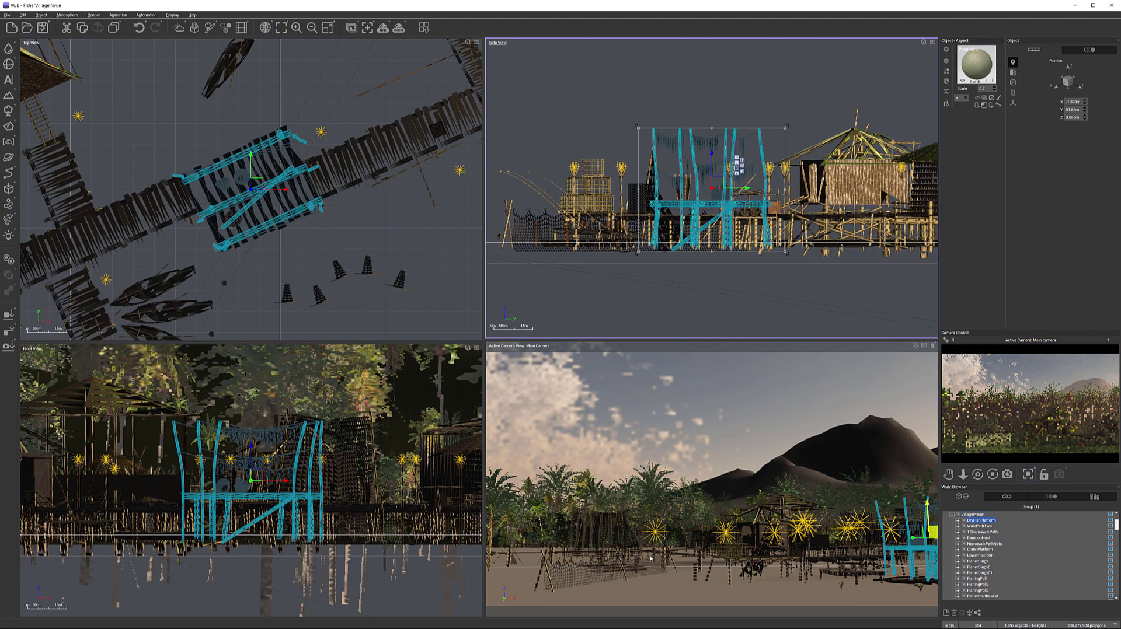
{"action": "left_click", "coordinate": [976, 532]}
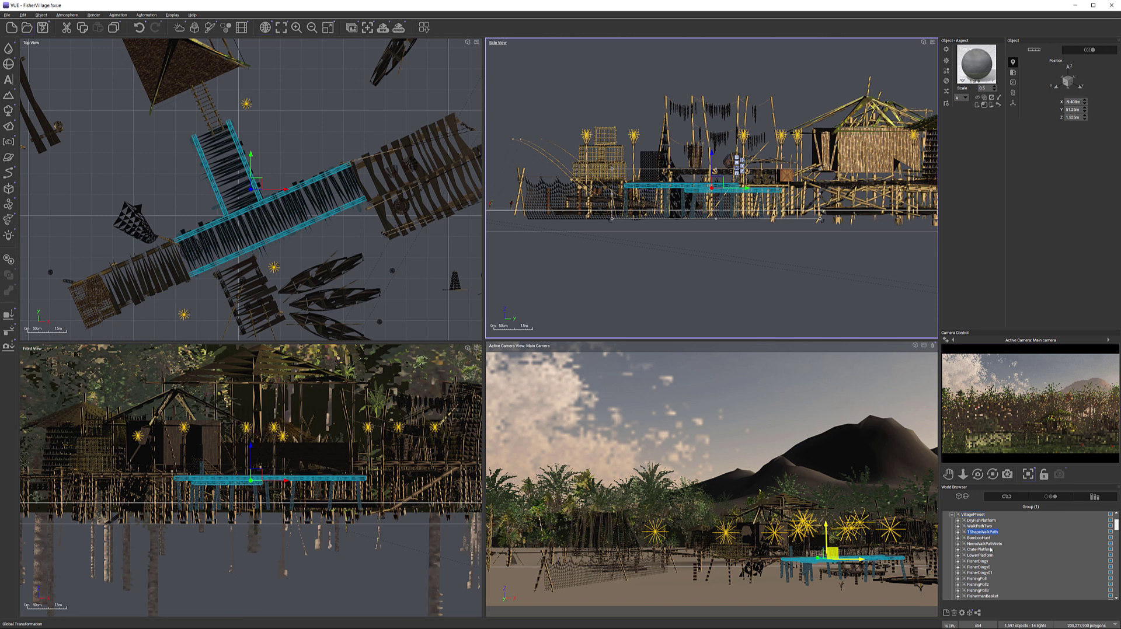
{"action": "scroll", "coordinate": [985, 550], "scroll_direction": "down", "scroll_amount": 1}
{"action": "left_click", "coordinate": [985, 549]}
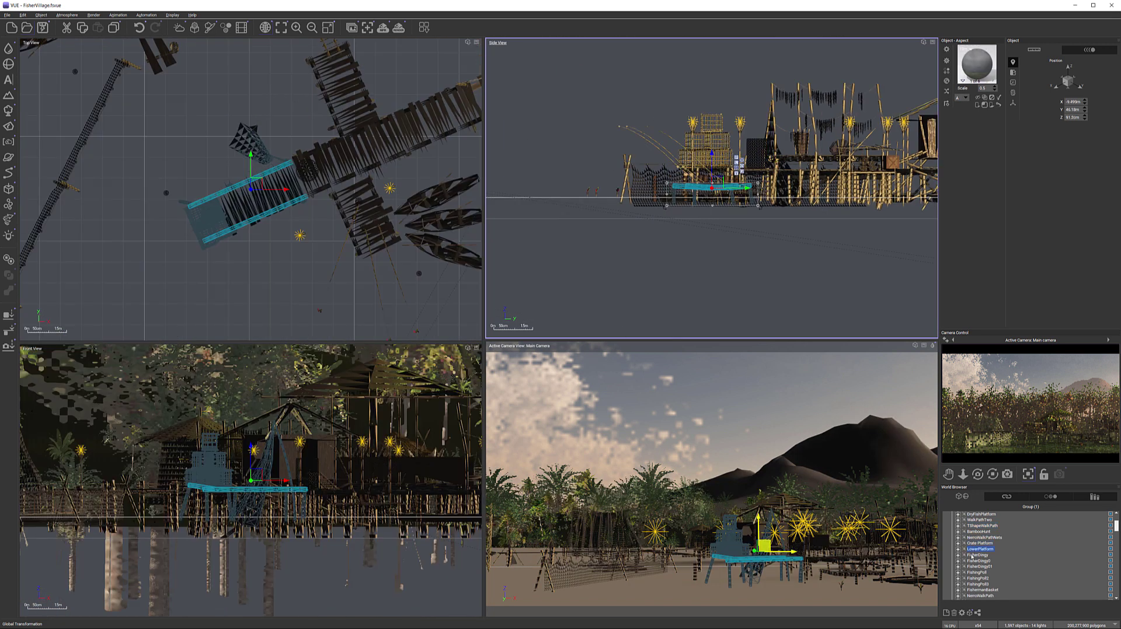
{"action": "left_click", "coordinate": [977, 555]}
{"action": "left_click", "coordinate": [978, 561]}
{"action": "left_click", "coordinate": [979, 567]}
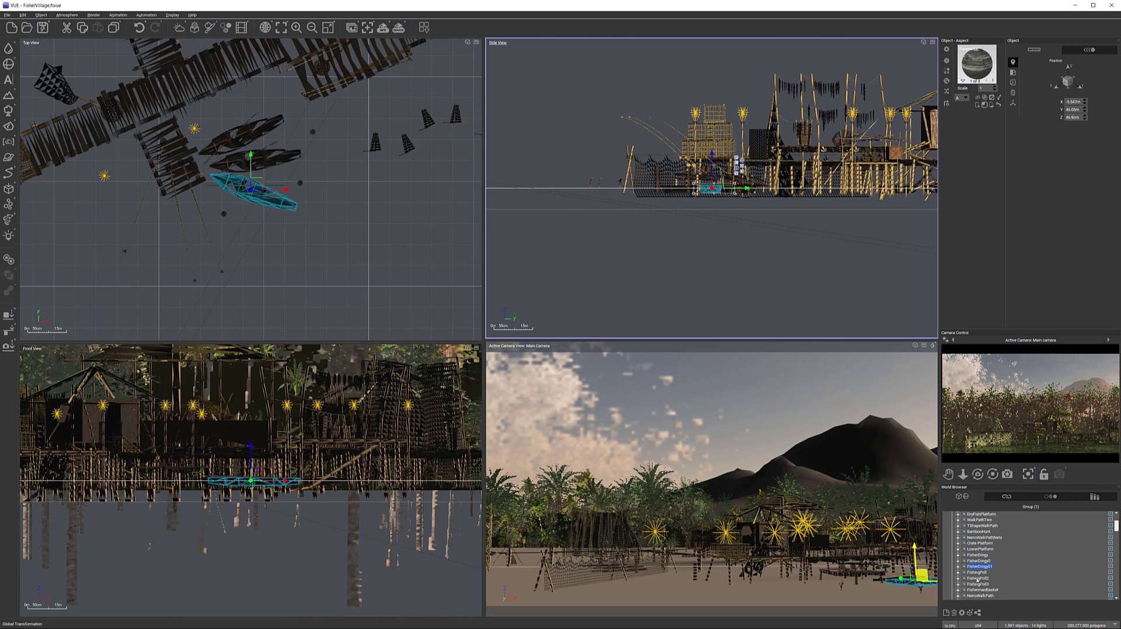
{"action": "left_click", "coordinate": [978, 573]}
{"action": "left_click", "coordinate": [980, 580]}
{"action": "left_click", "coordinate": [980, 584]}
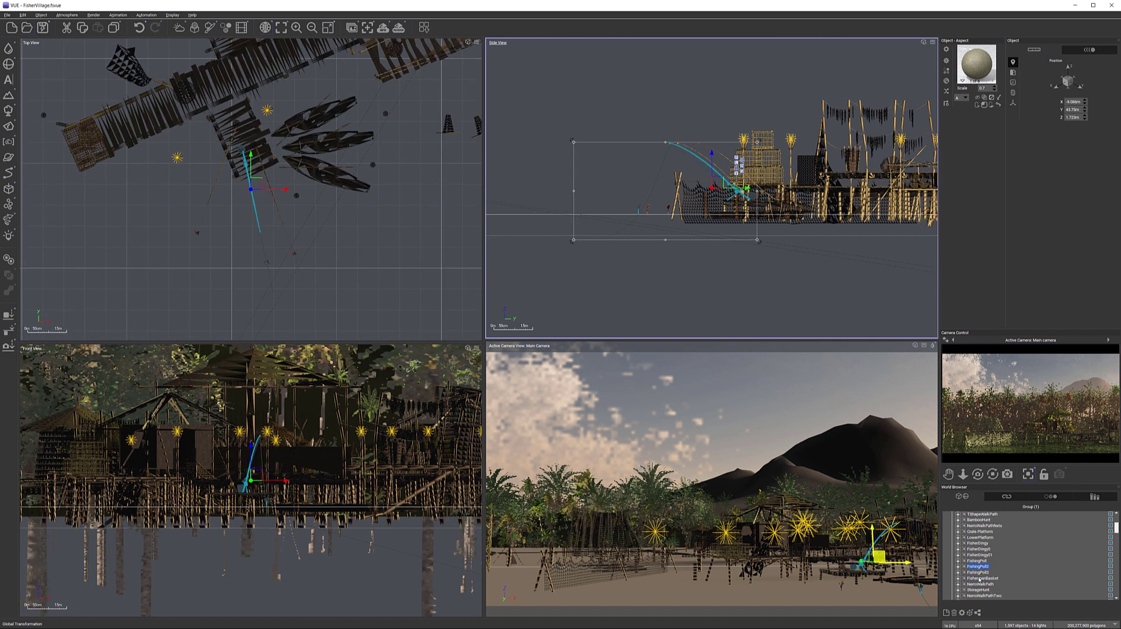
{"action": "left_click", "coordinate": [979, 580]}
{"action": "left_click", "coordinate": [979, 590]}
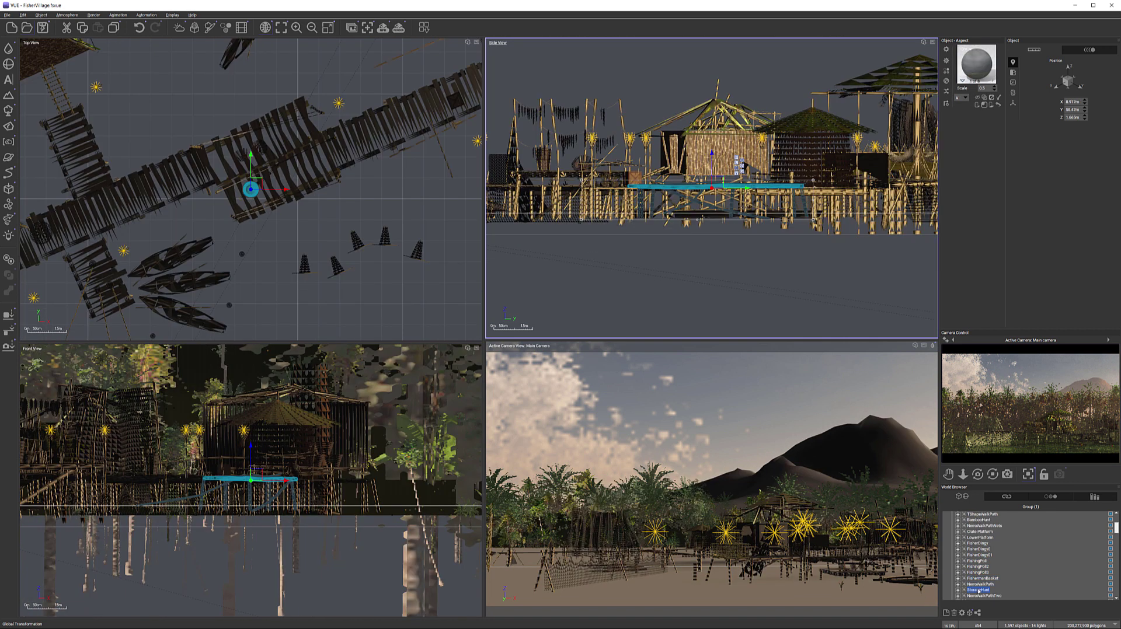
{"action": "left_click", "coordinate": [978, 585]}
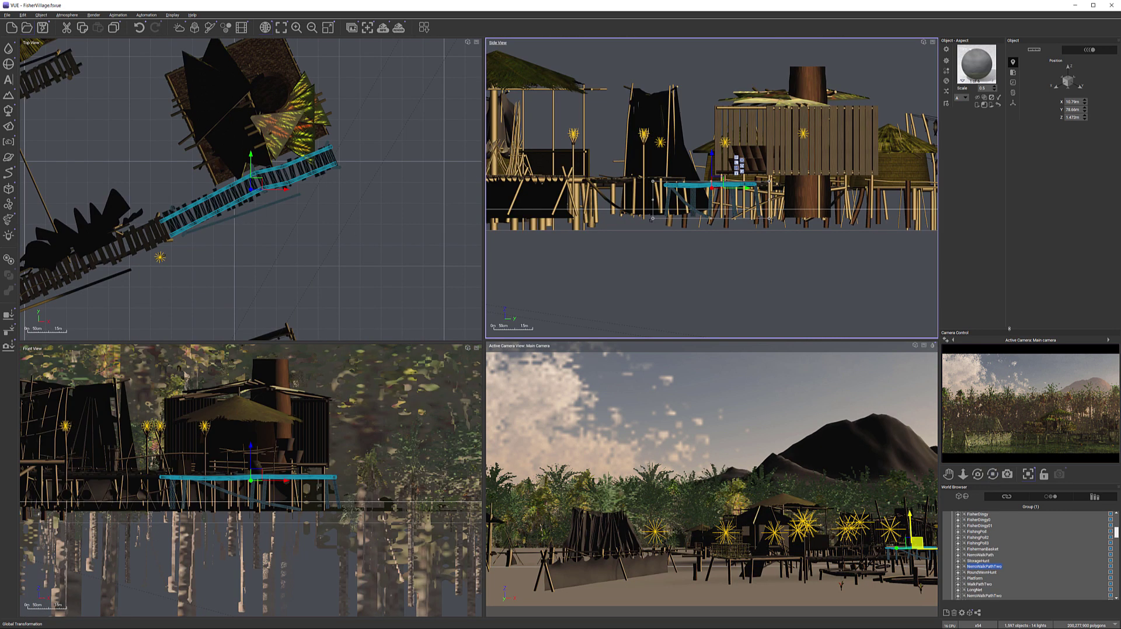
Step: Enlarge the scene's object list so that more parts of the village group fit in it
{"action": "left_click_drag", "start_coordinate": [1011, 329], "coordinate": [1001, 202]}
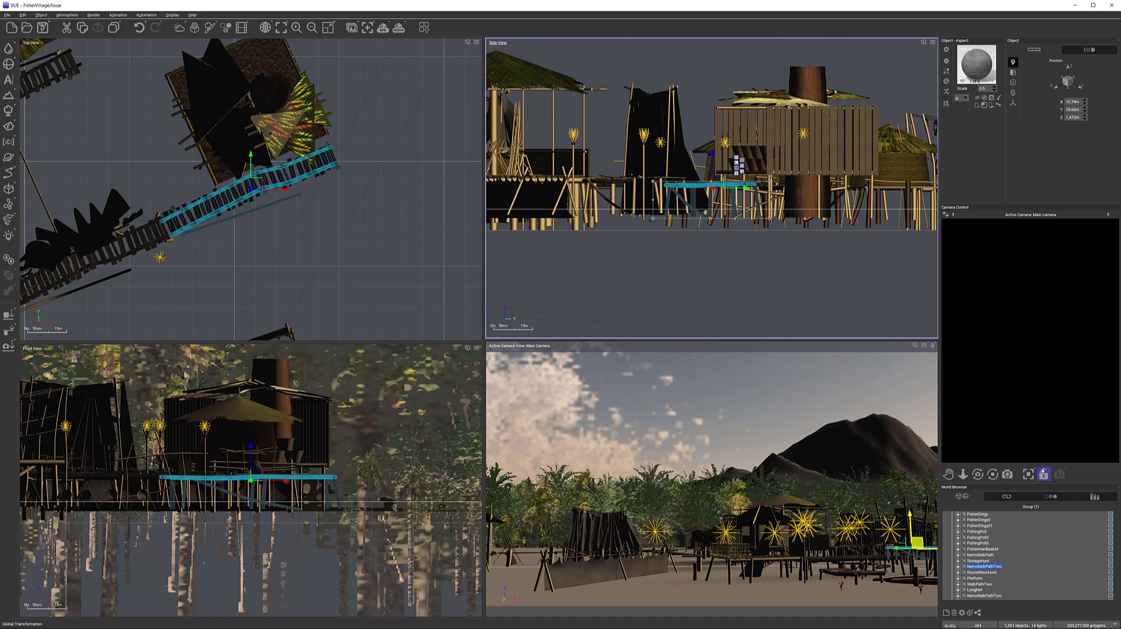
{"action": "left_click_drag", "start_coordinate": [1035, 483], "coordinate": [1035, 378]}
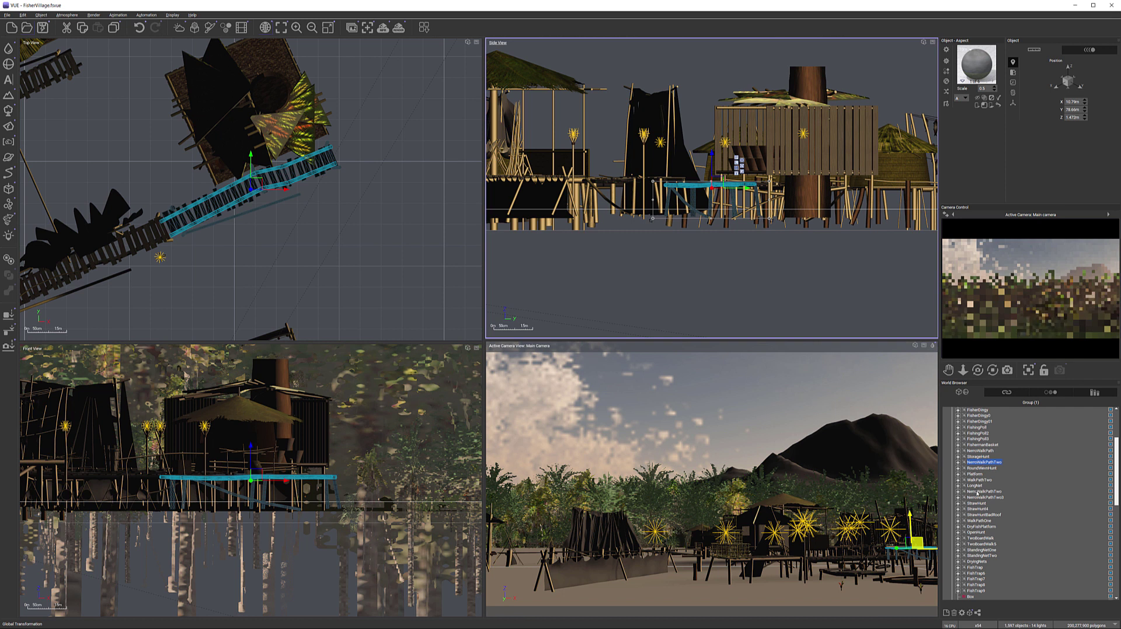
Step: Open the net material of the LongNet object for editing and reduce the scale of its moss layer
{"action": "left_click", "coordinate": [974, 485]}
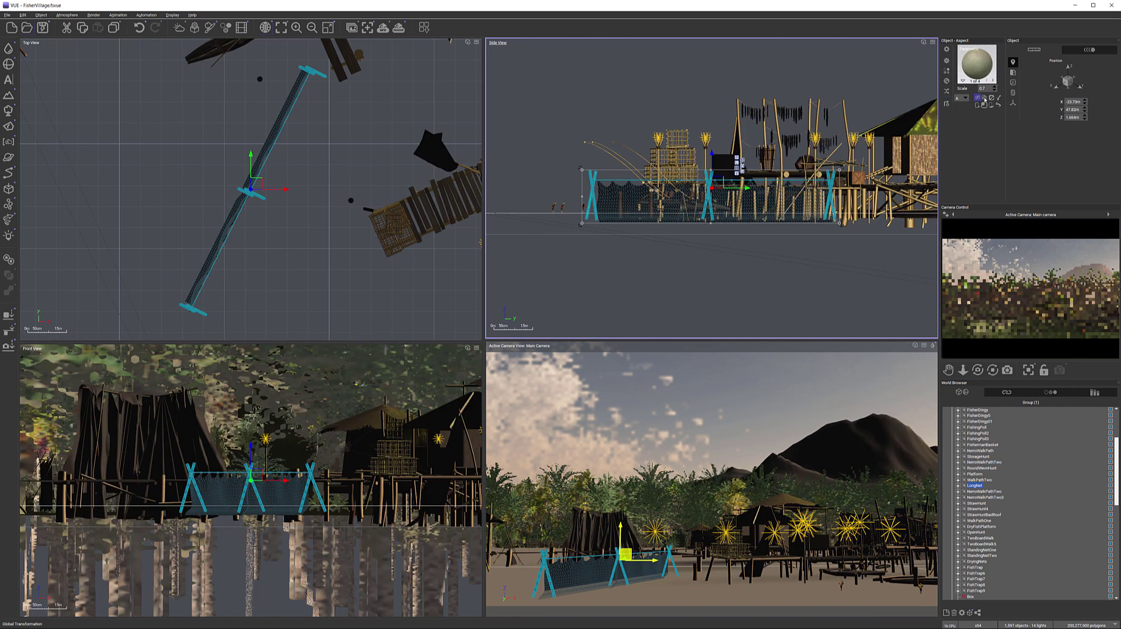
{"action": "left_click", "coordinate": [993, 82]}
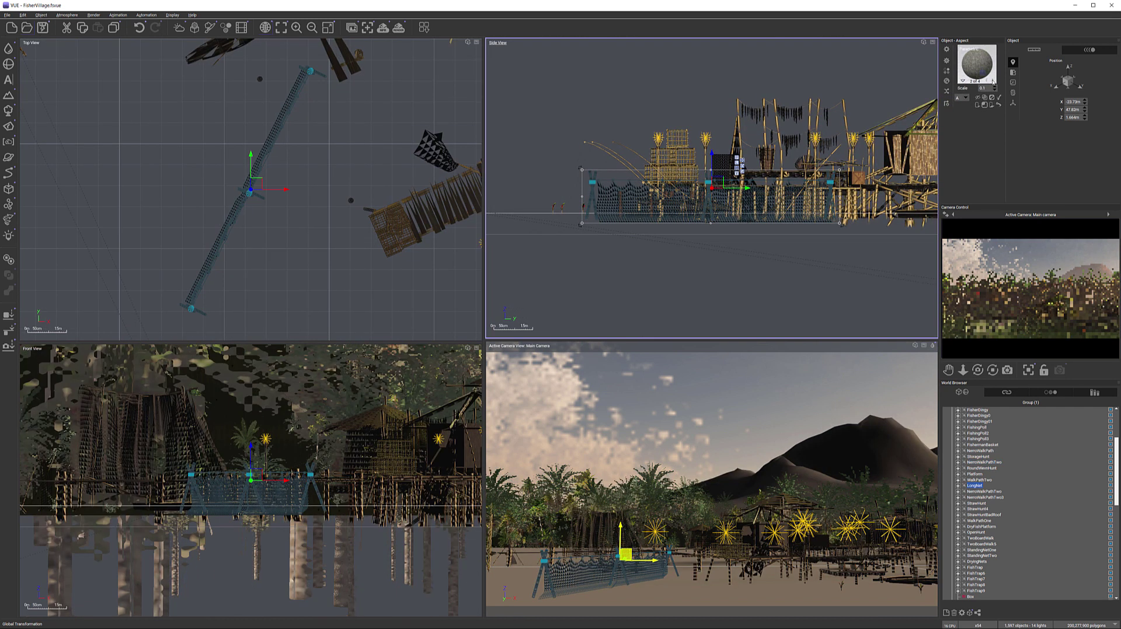
{"action": "left_click", "coordinate": [993, 82]}
{"action": "double_click", "coordinate": [991, 75]}
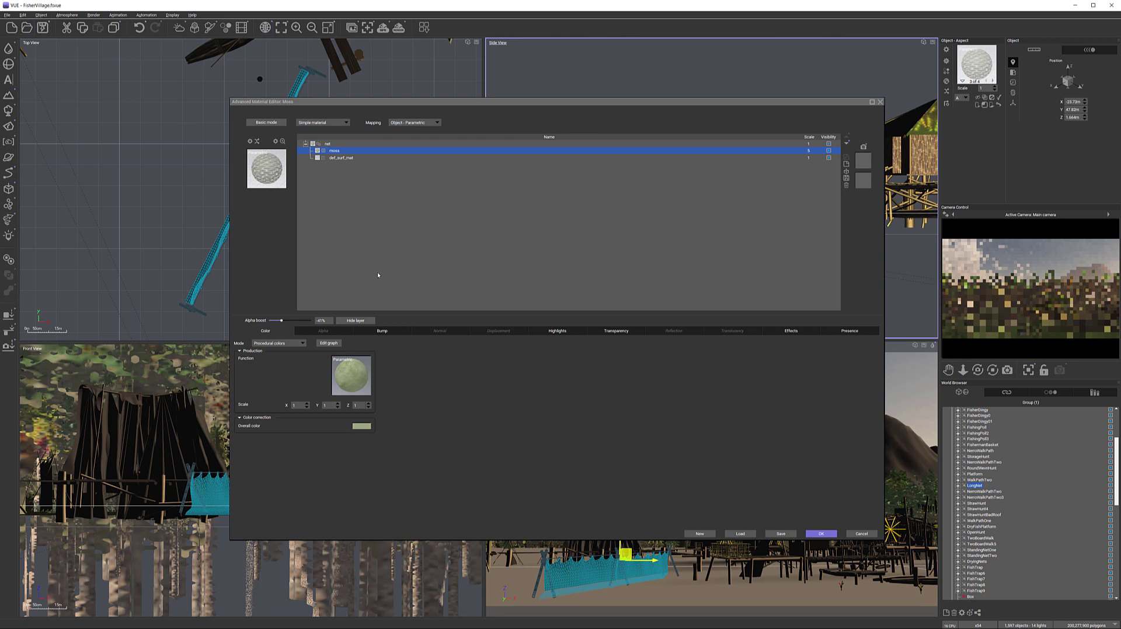
{"action": "left_click", "coordinate": [818, 152]}
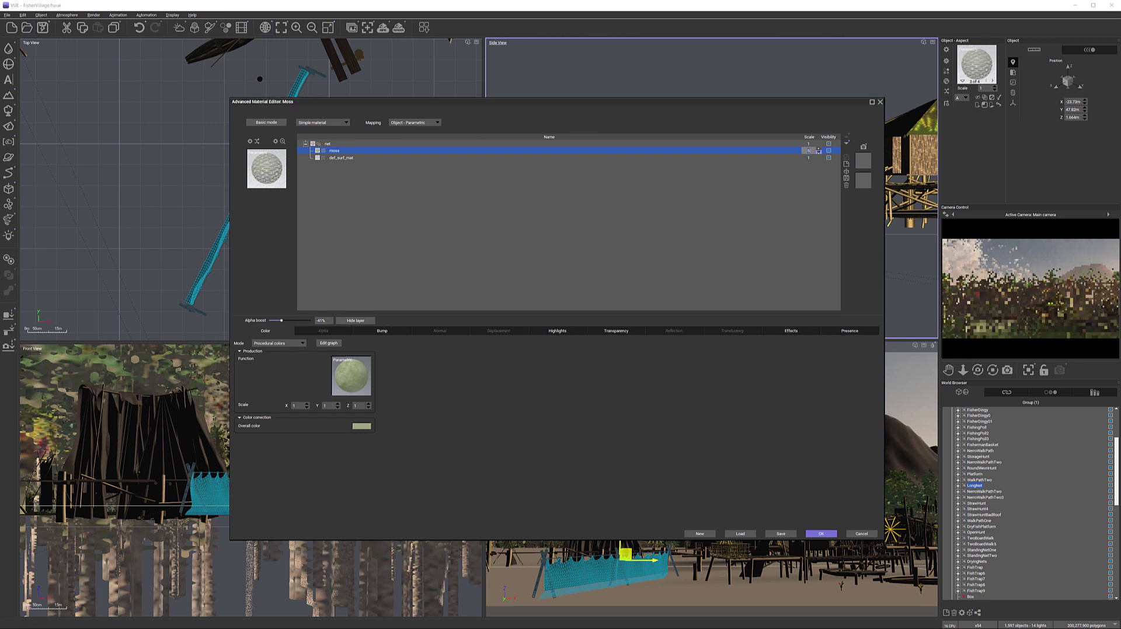
{"action": "left_click", "coordinate": [818, 152]}
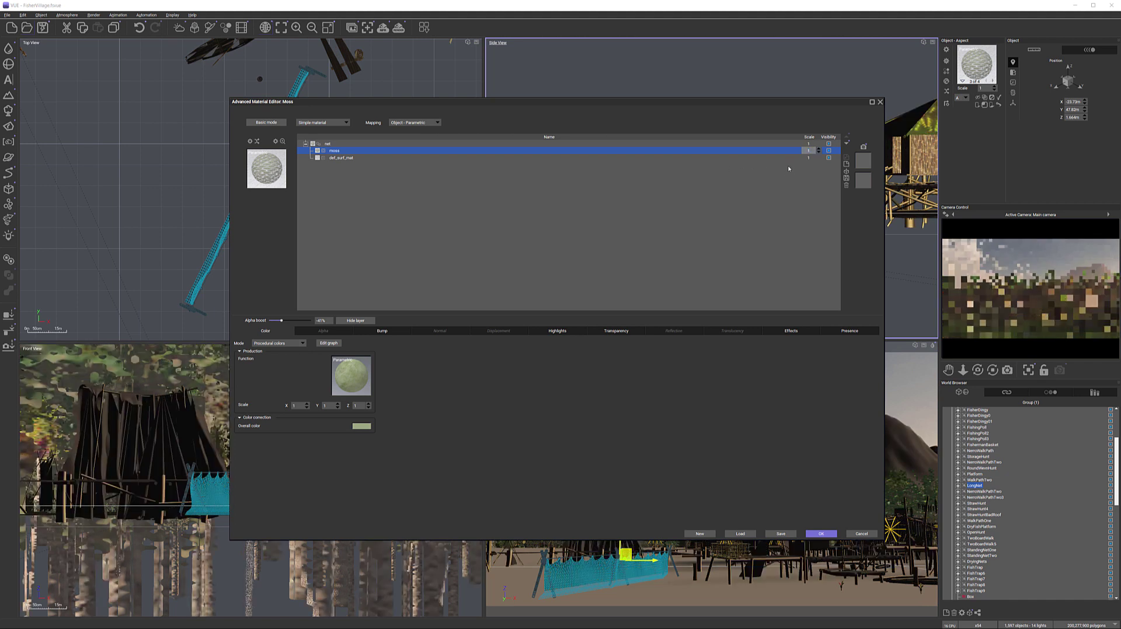
{"action": "left_click", "coordinate": [821, 534]}
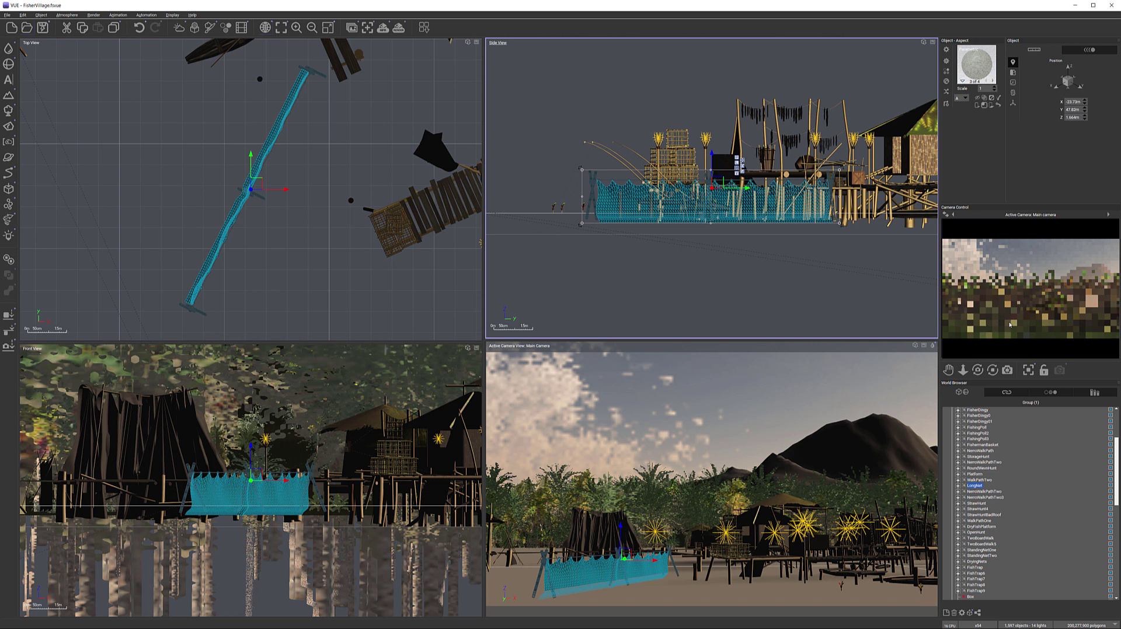
Step: Accept the current render options and set the quality boost of the atmosphere's sky, fog and haze to 0
{"action": "left_click", "coordinate": [398, 28]}
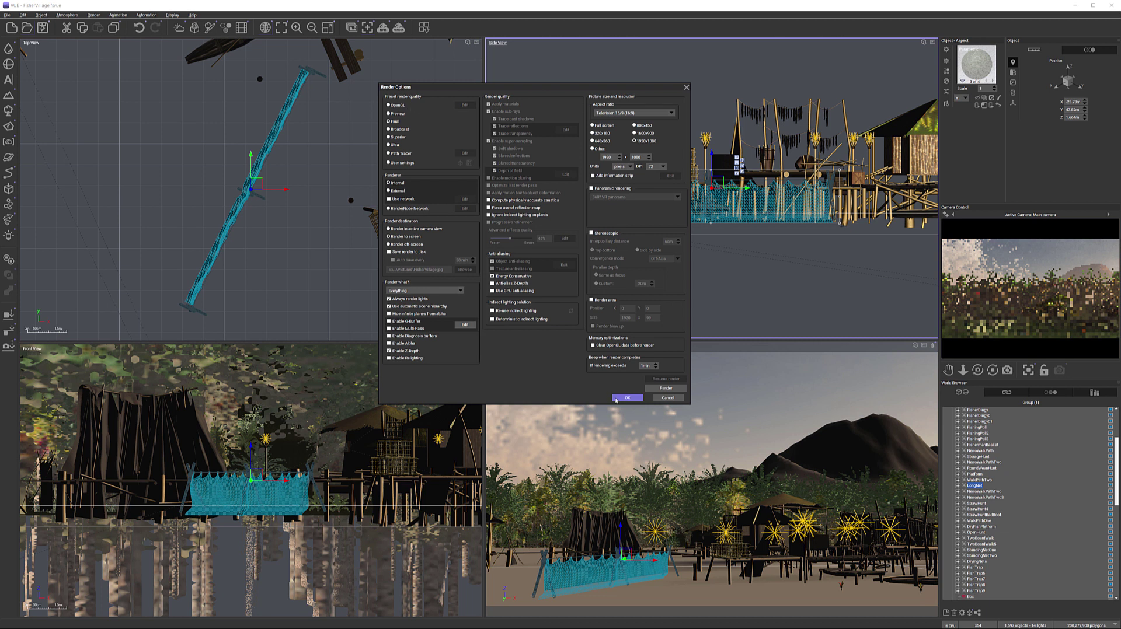
{"action": "left_click", "coordinate": [621, 397]}
{"action": "left_click", "coordinate": [69, 15]}
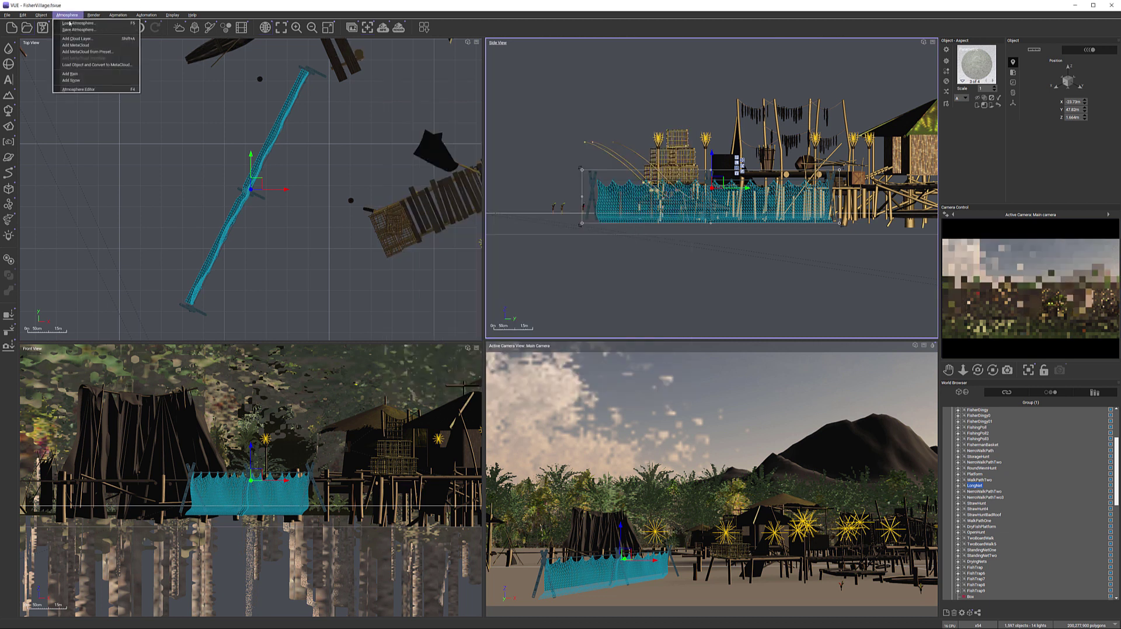
{"action": "left_click", "coordinate": [76, 91]}
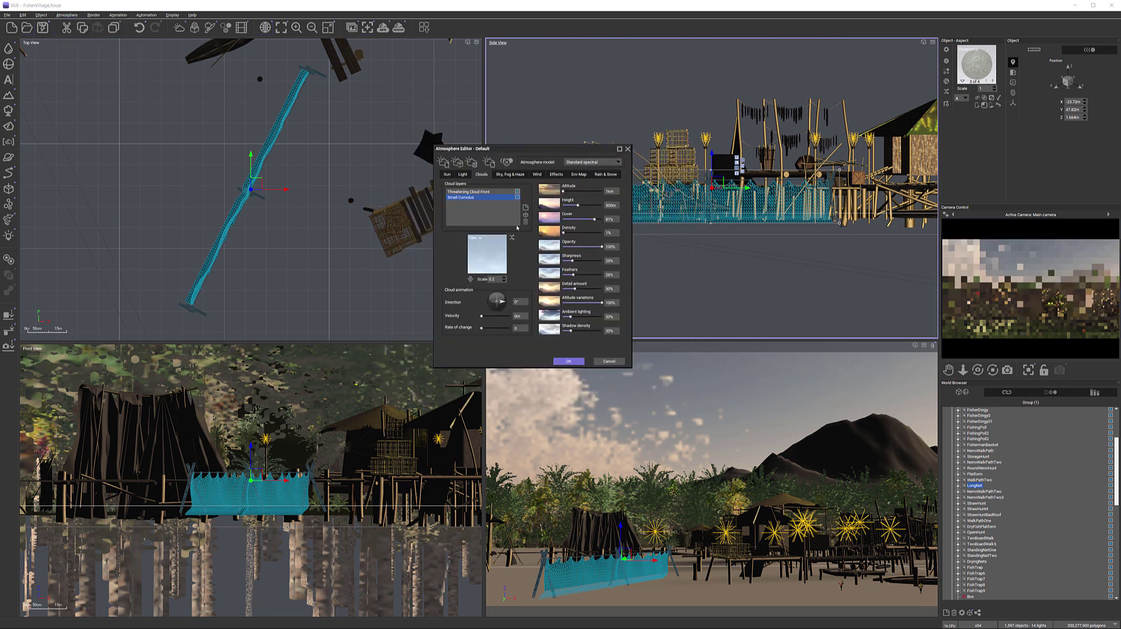
{"action": "left_click", "coordinate": [509, 174]}
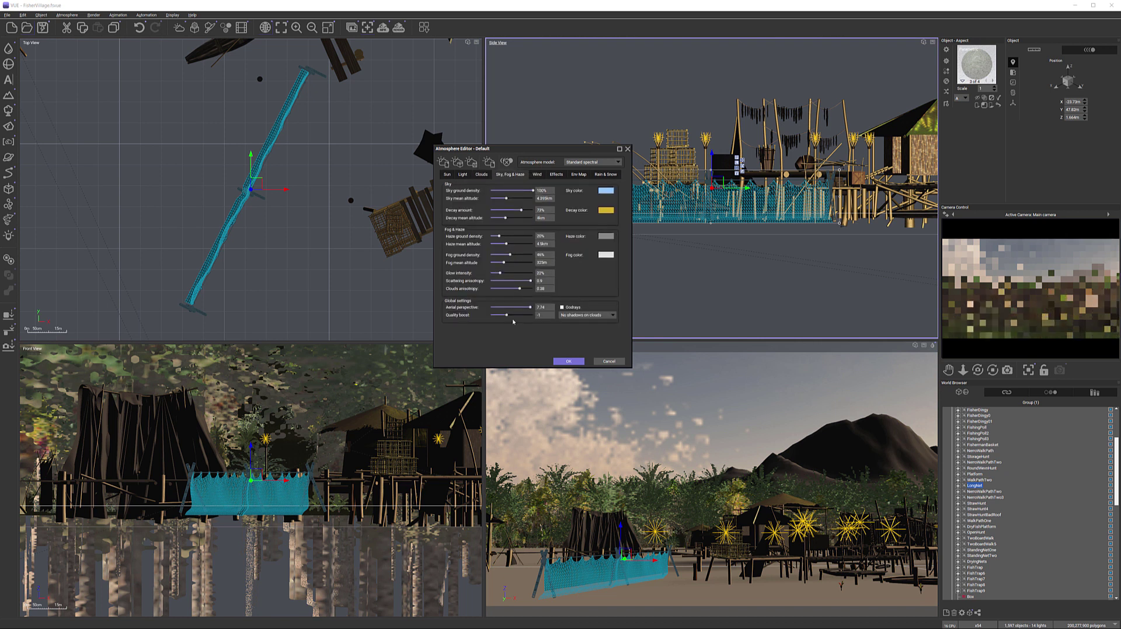
{"action": "type", "text": "0"}
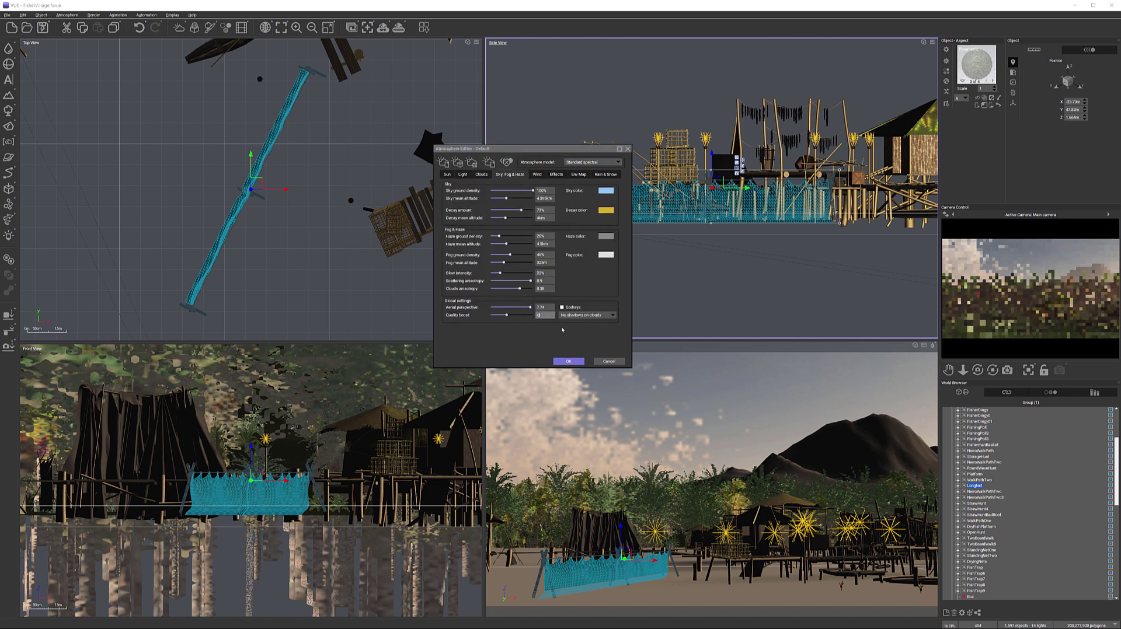
Step: Lower the Small Cumulus layer's detail amount to 21%, set the sky and fog quality boost to 0.44, and apply the atmosphere changes
{"action": "left_click", "coordinate": [481, 174]}
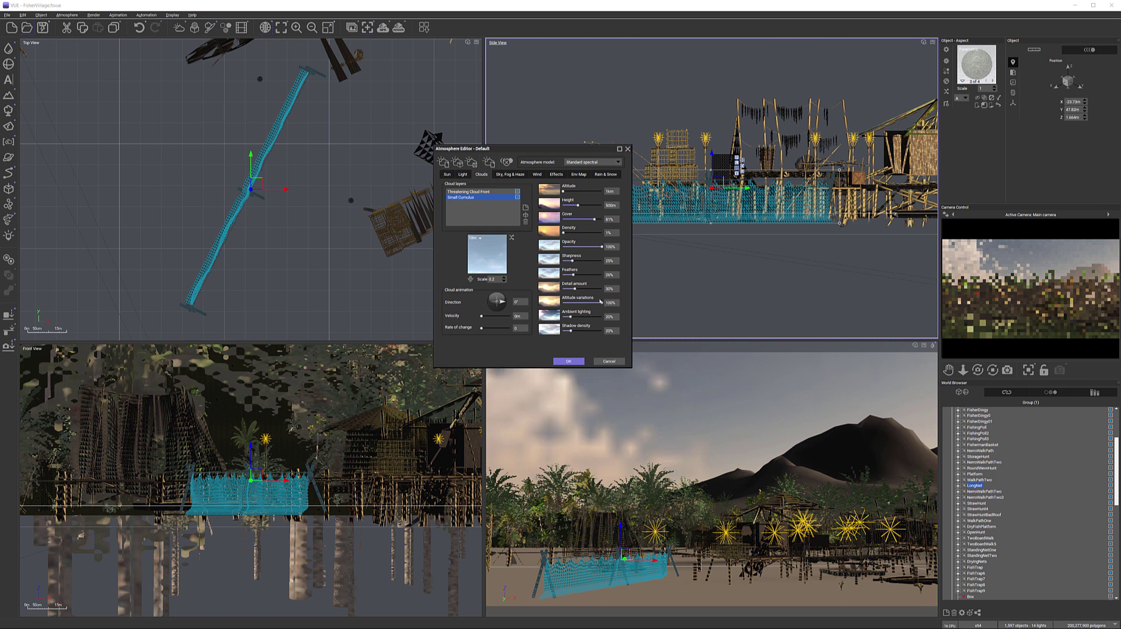
{"action": "left_click_drag", "start_coordinate": [585, 288], "coordinate": [571, 288]}
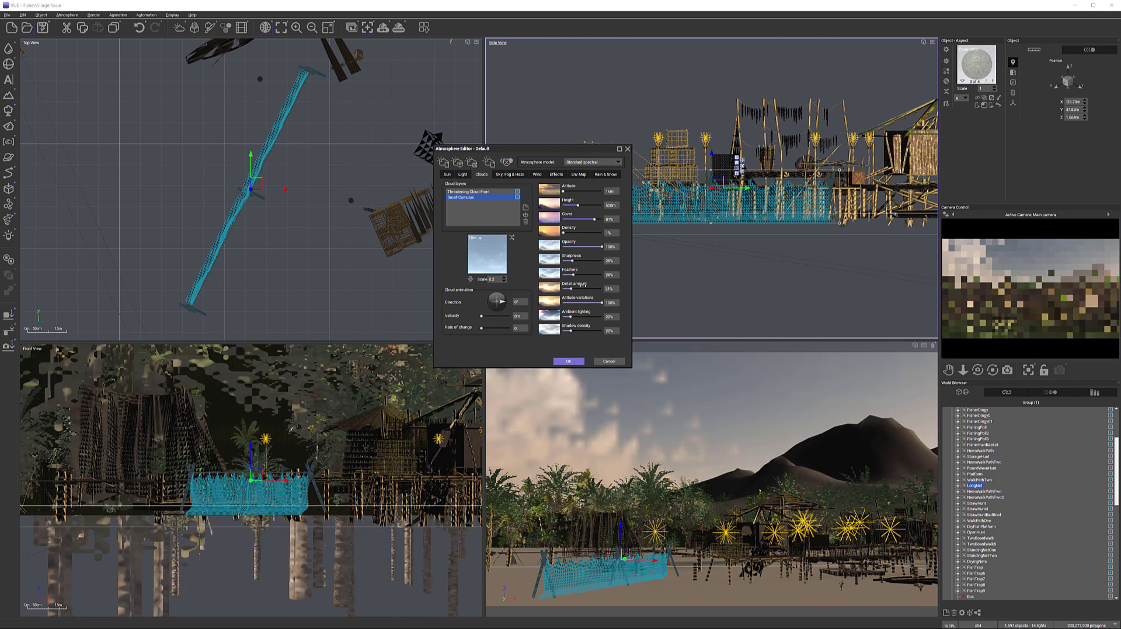
{"action": "left_click", "coordinate": [510, 174]}
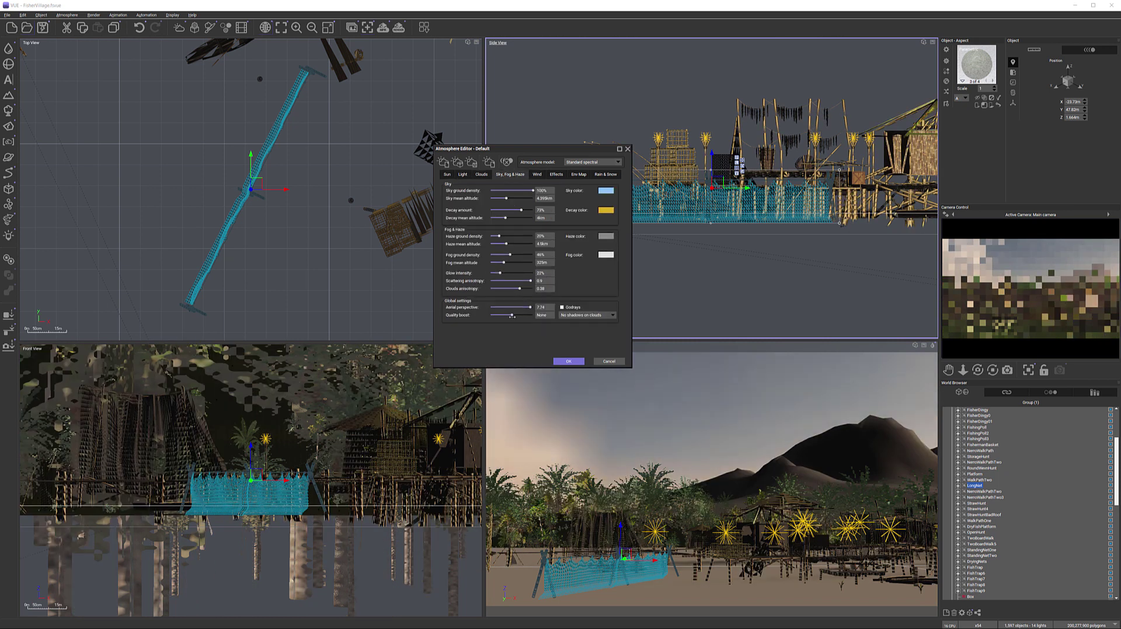
{"action": "left_click_drag", "start_coordinate": [512, 316], "coordinate": [517, 315]}
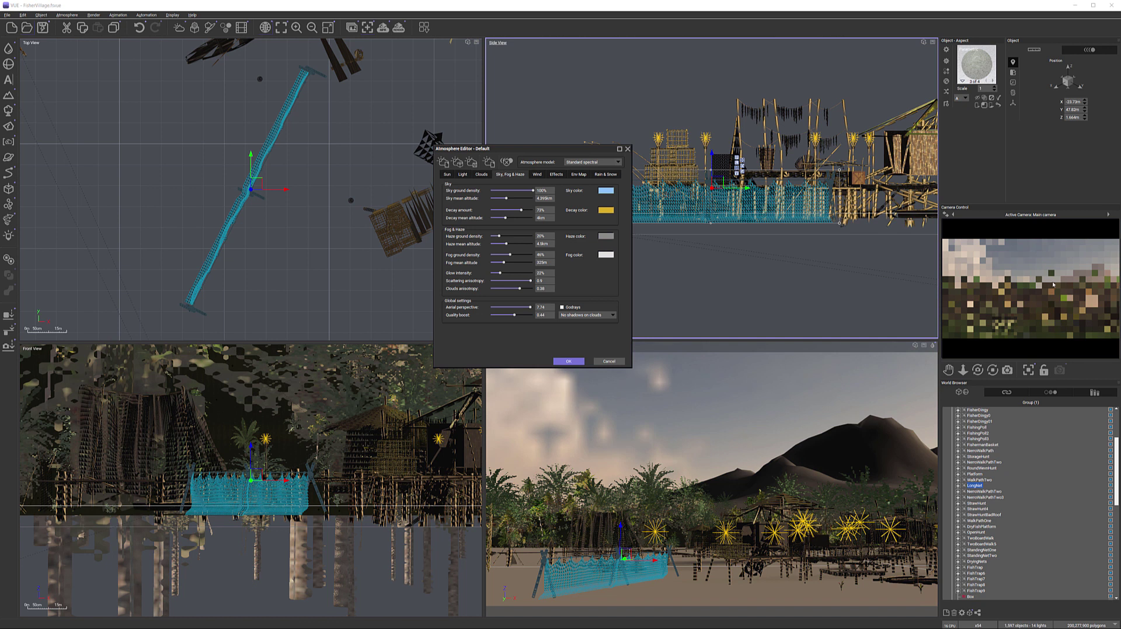
{"action": "left_click", "coordinate": [463, 174]}
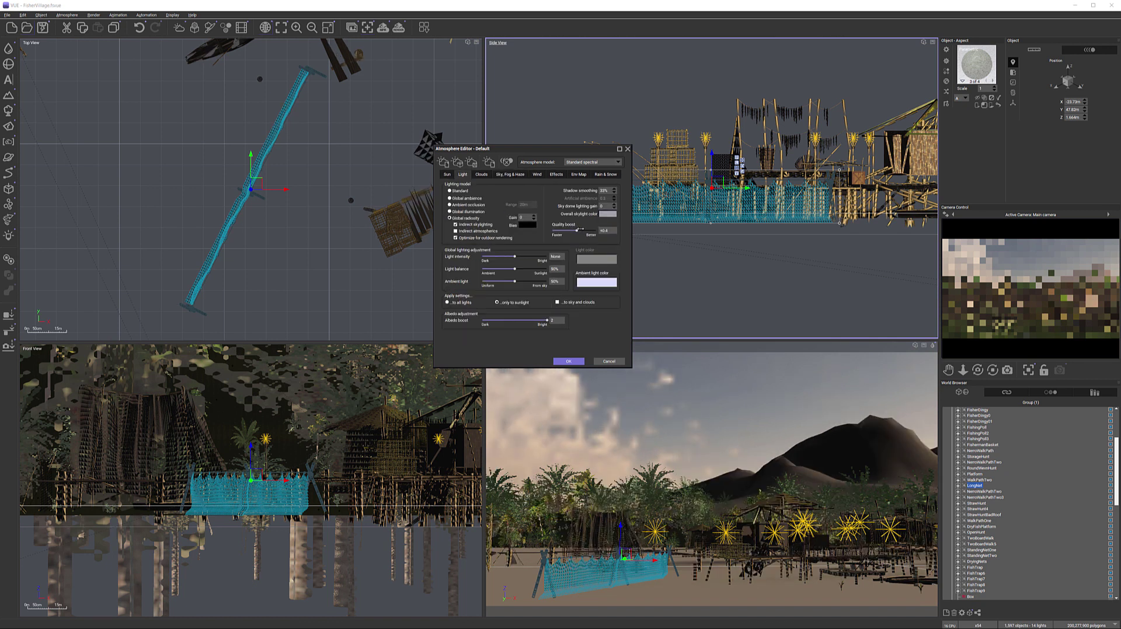
{"action": "left_click", "coordinate": [568, 362]}
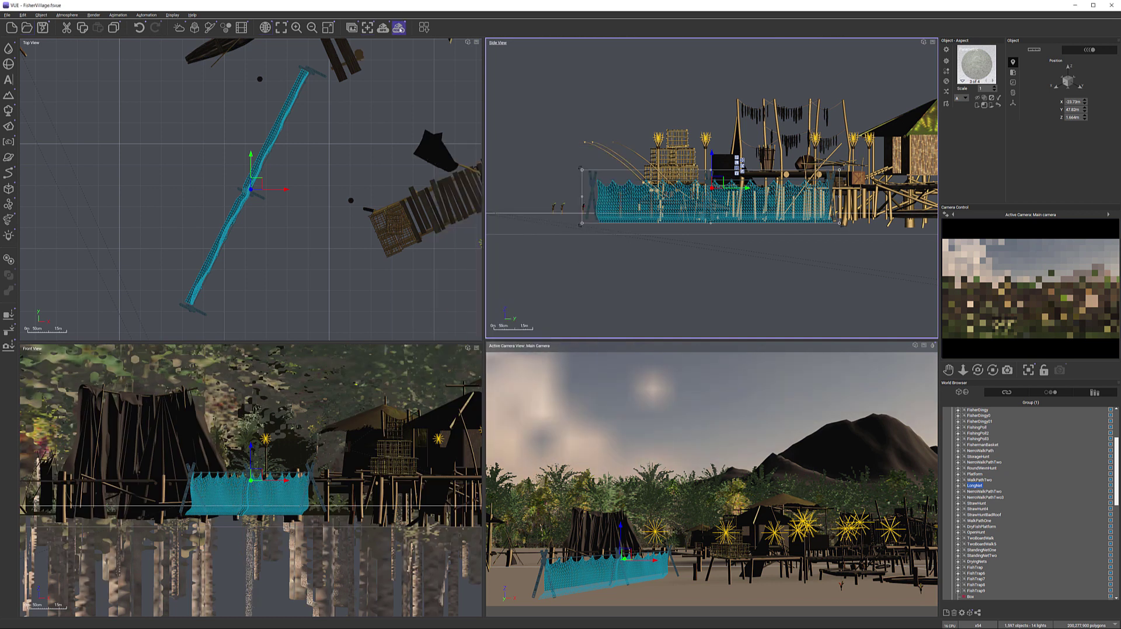
Step: Render the updated scene at 1920x1080 and accept the post-render options for the finished image
{"action": "key", "text": "ctrl+F9"}
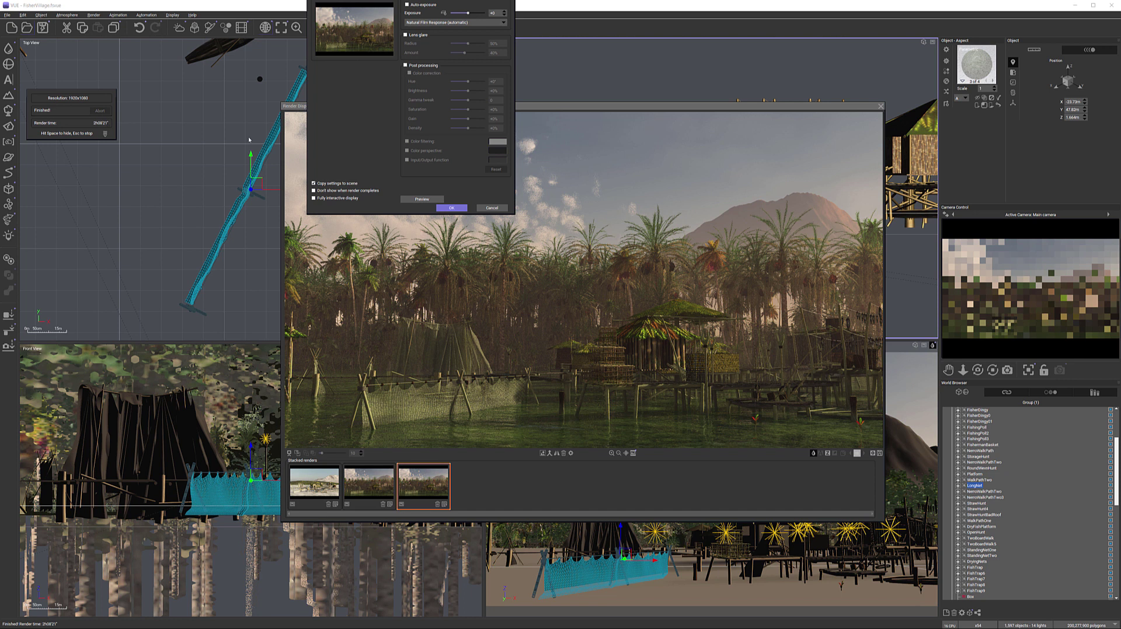
{"action": "left_click", "coordinate": [451, 207]}
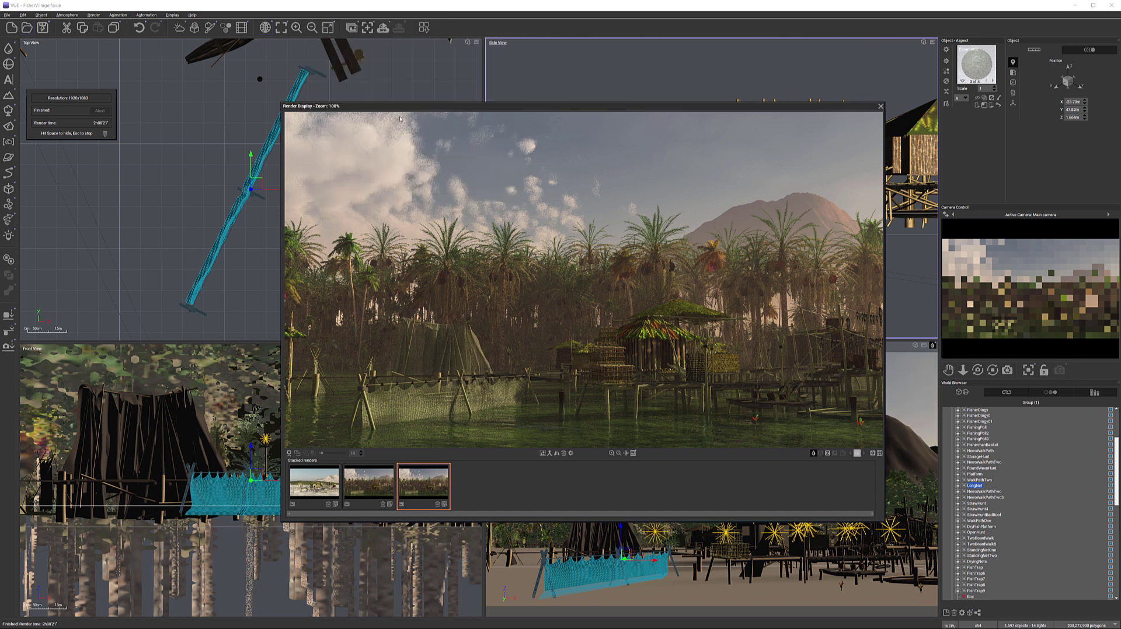